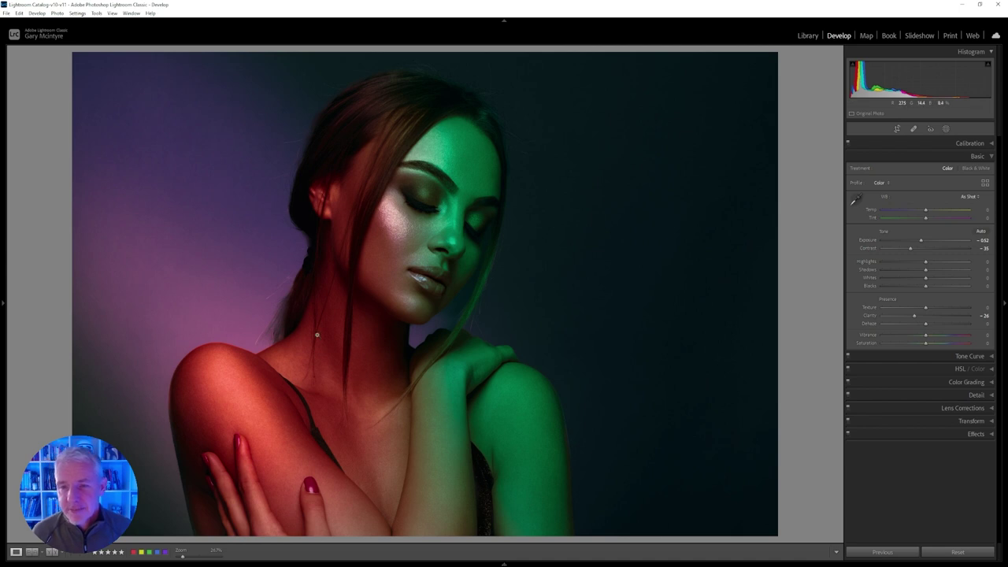
- Open the masking tools and delete all existing masks from the portrait
{"action": "left_click", "coordinate": [945, 128]}
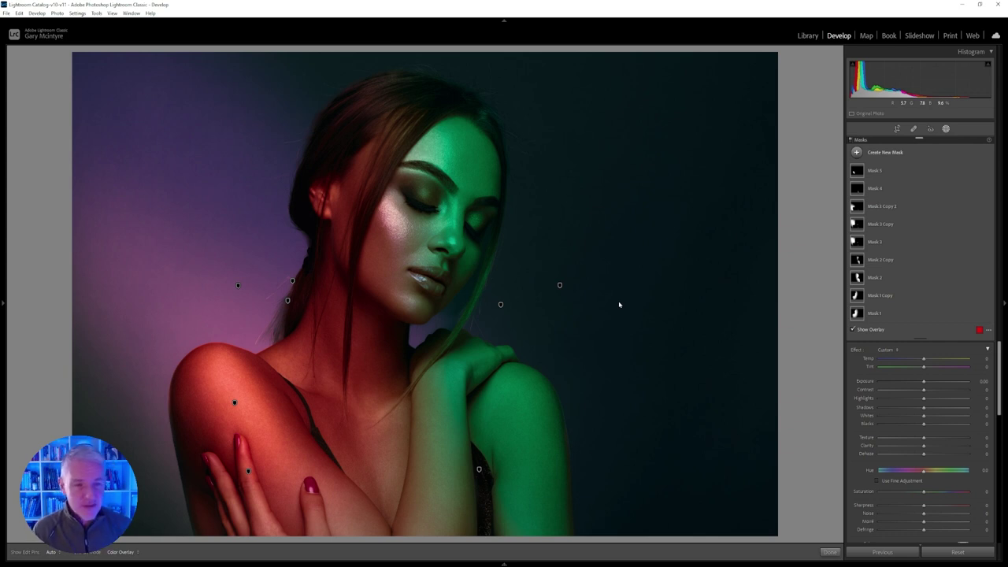
{"action": "left_click", "coordinate": [980, 315]}
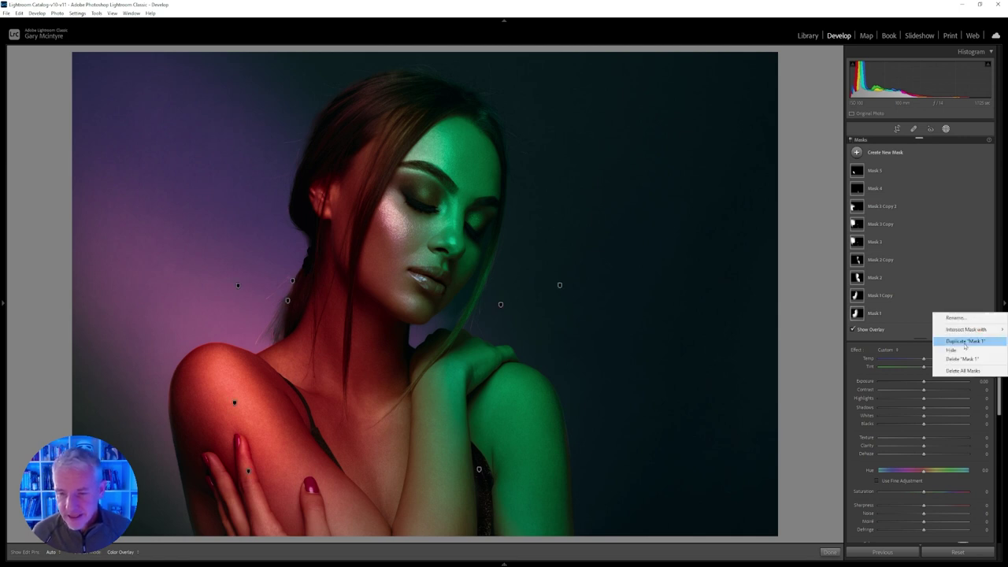
{"action": "left_click", "coordinate": [963, 371]}
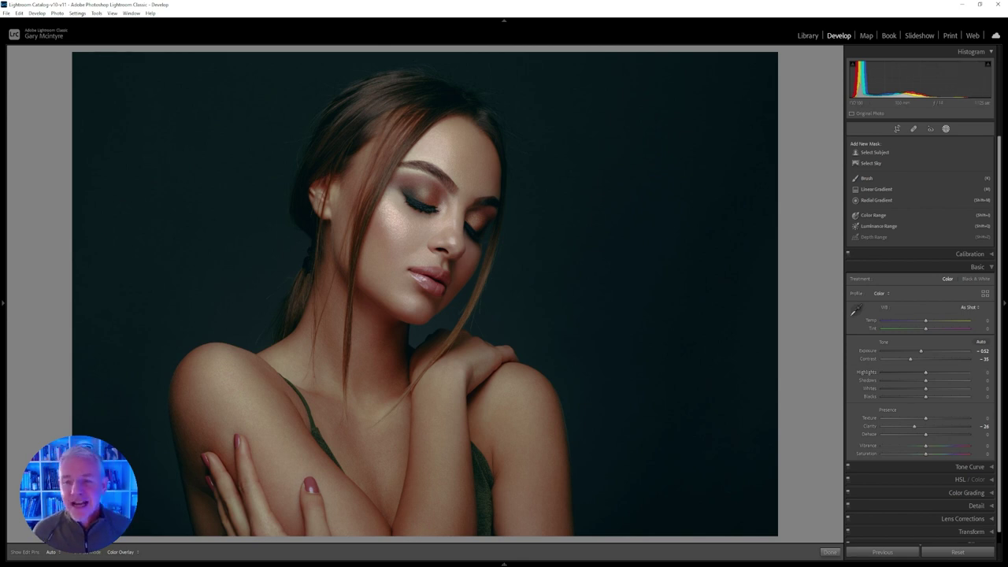
- Add a radial gradient mask as a tall ellipse over the red-lit side of the original look, covering the woman's hair, neck and near shoulder
{"action": "left_click", "coordinate": [946, 130]}
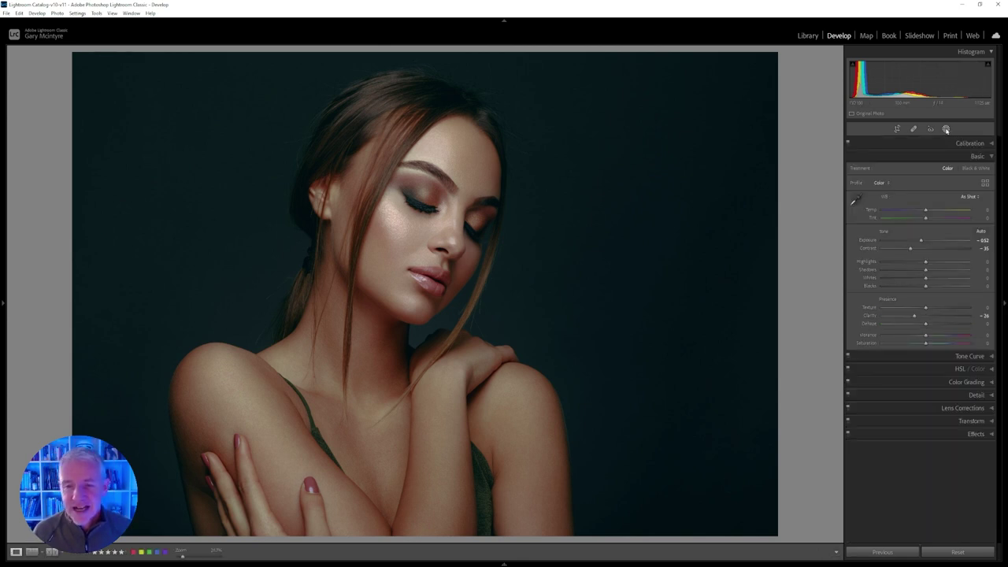
{"action": "left_click", "coordinate": [946, 130]}
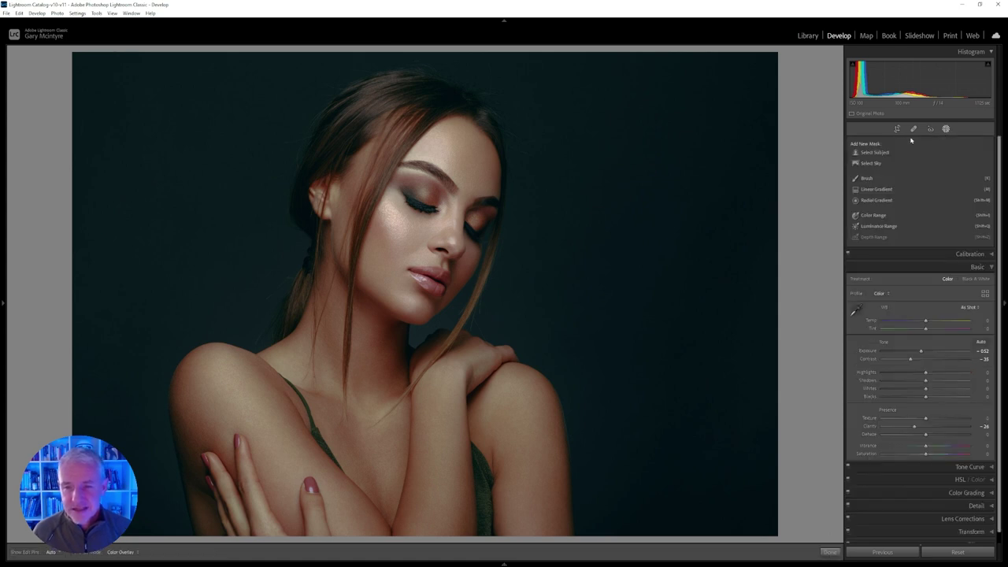
{"action": "left_click", "coordinate": [873, 201]}
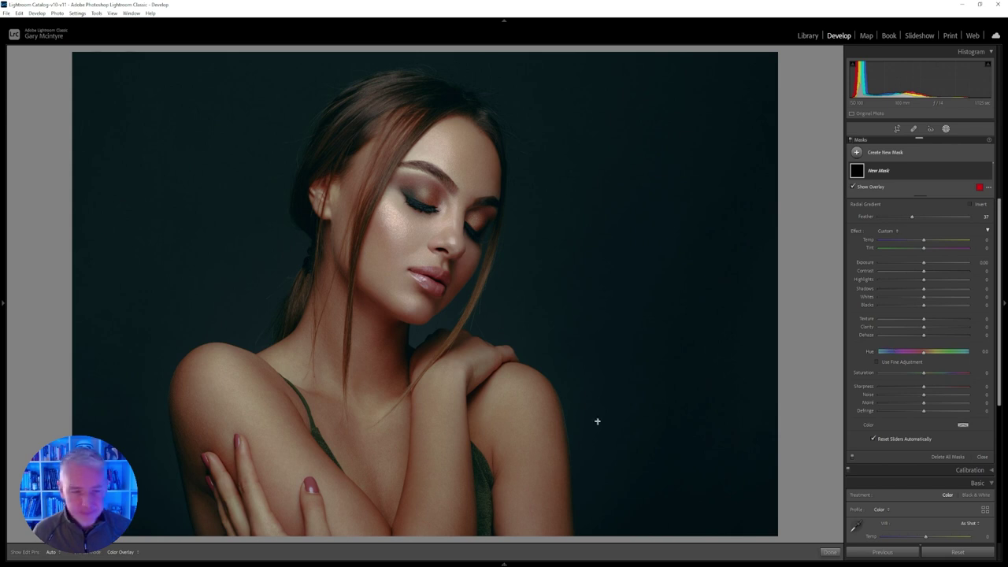
{"action": "left_click_drag", "start_coordinate": [277, 273], "coordinate": [126, 565]}
{"action": "mouse_move", "coordinate": [126, 564]}
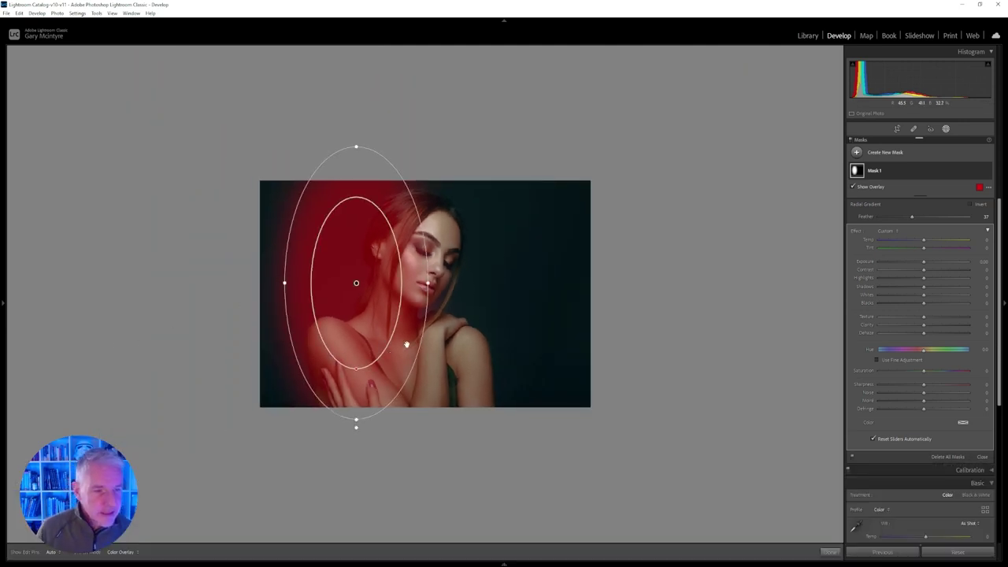
- Reposition, tilt and enlarge the radial gradient so it follows the woman's hair, cheek, shoulder and folded arm
{"action": "left_click_drag", "start_coordinate": [364, 307], "coordinate": [353, 328]}
{"action": "left_click_drag", "start_coordinate": [429, 303], "coordinate": [435, 332]}
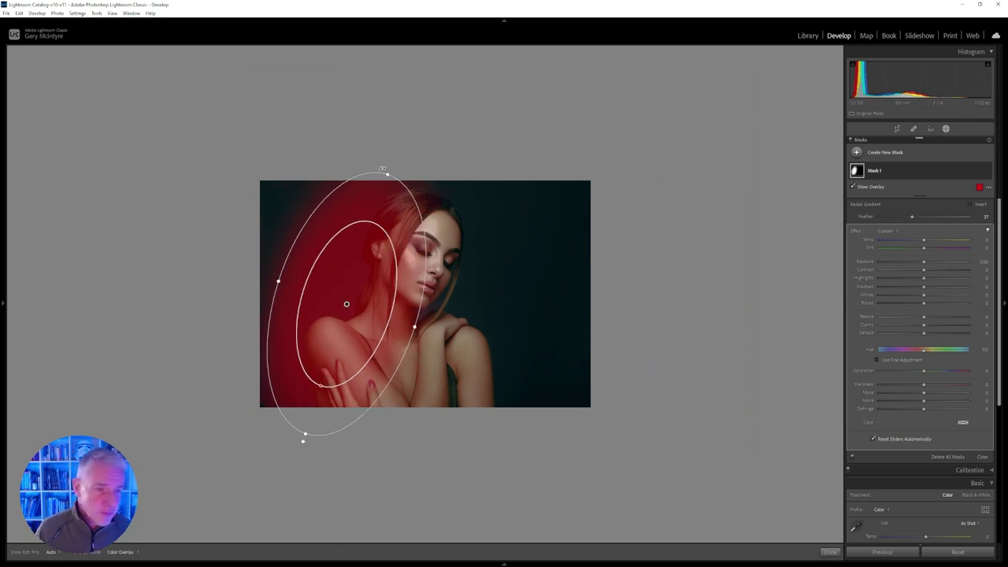
{"action": "left_click_drag", "start_coordinate": [386, 173], "coordinate": [395, 160]}
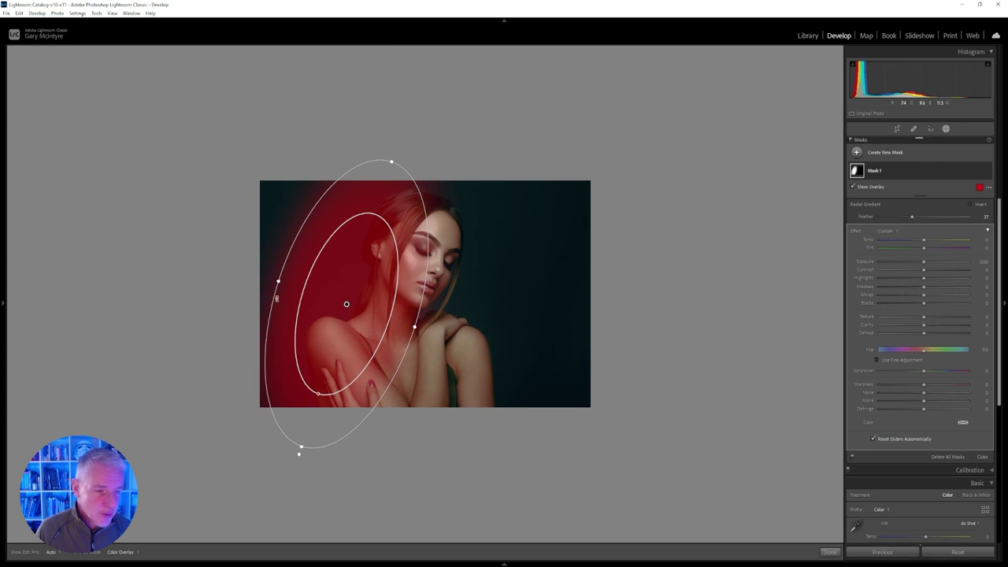
{"action": "left_click_drag", "start_coordinate": [276, 280], "coordinate": [267, 278]}
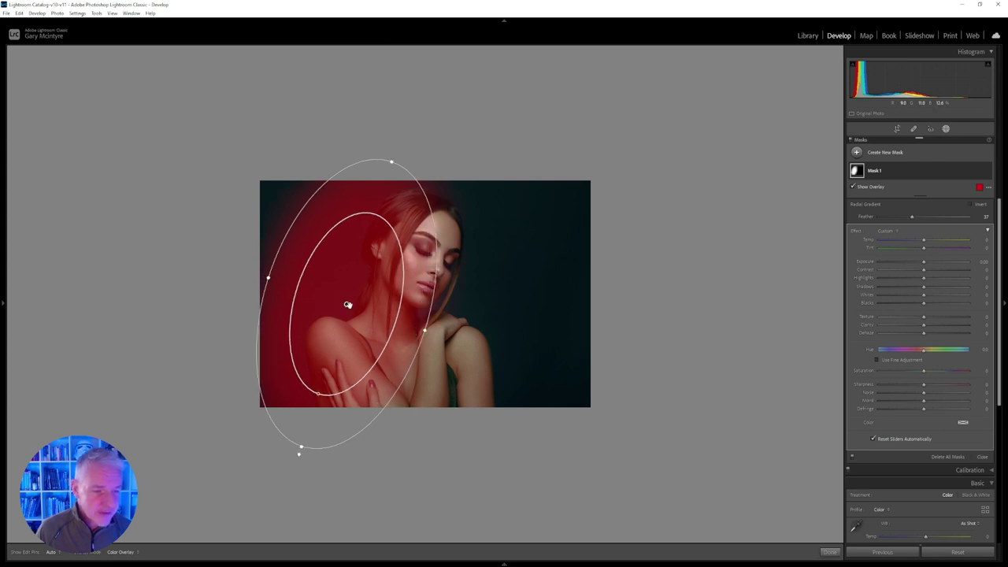
{"action": "left_click_drag", "start_coordinate": [352, 302], "coordinate": [356, 300]}
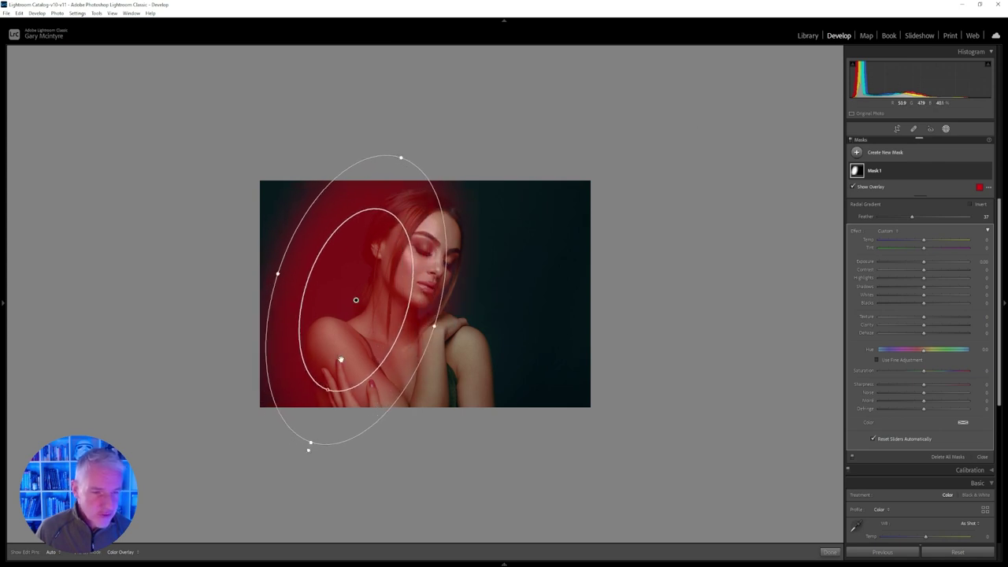
- Give Mask 1 a fully saturated red color and set Exposure to 0.14, Saturation to 20 and Tint to 60
{"action": "left_click", "coordinate": [963, 423]}
{"action": "left_click_drag", "start_coordinate": [937, 425], "coordinate": [943, 418]}
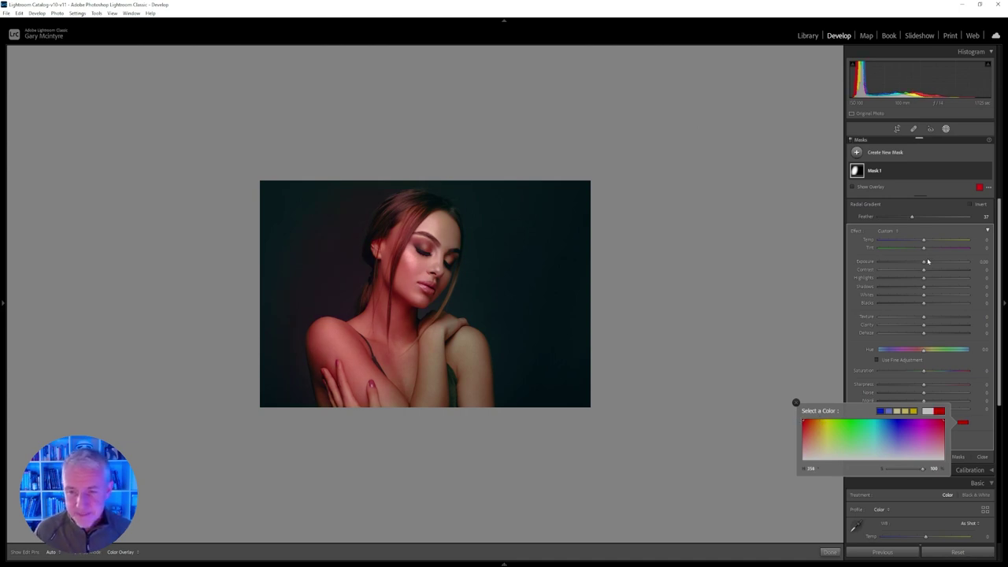
{"action": "left_click_drag", "start_coordinate": [923, 262], "coordinate": [925, 261]}
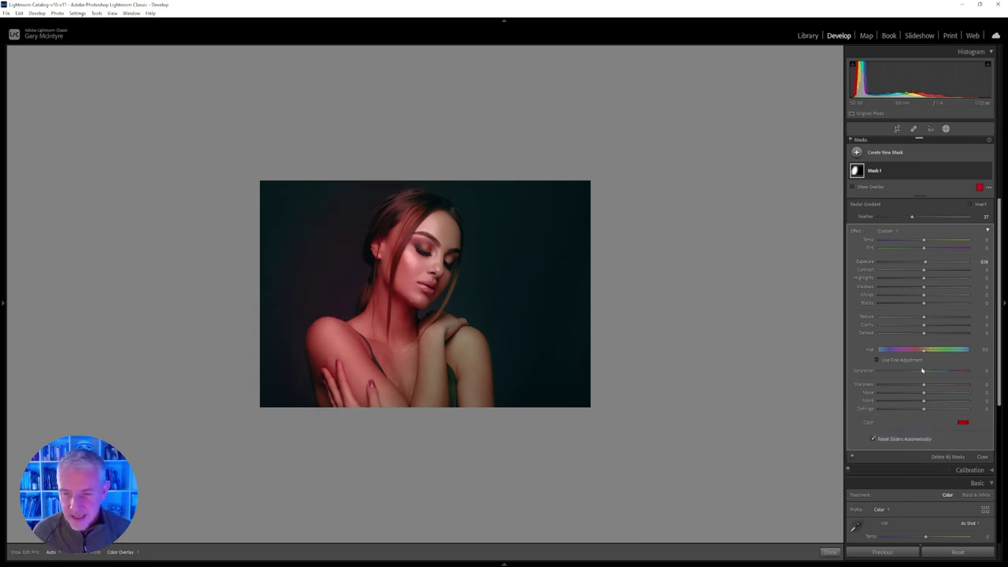
{"action": "left_click_drag", "start_coordinate": [923, 372], "coordinate": [977, 372]}
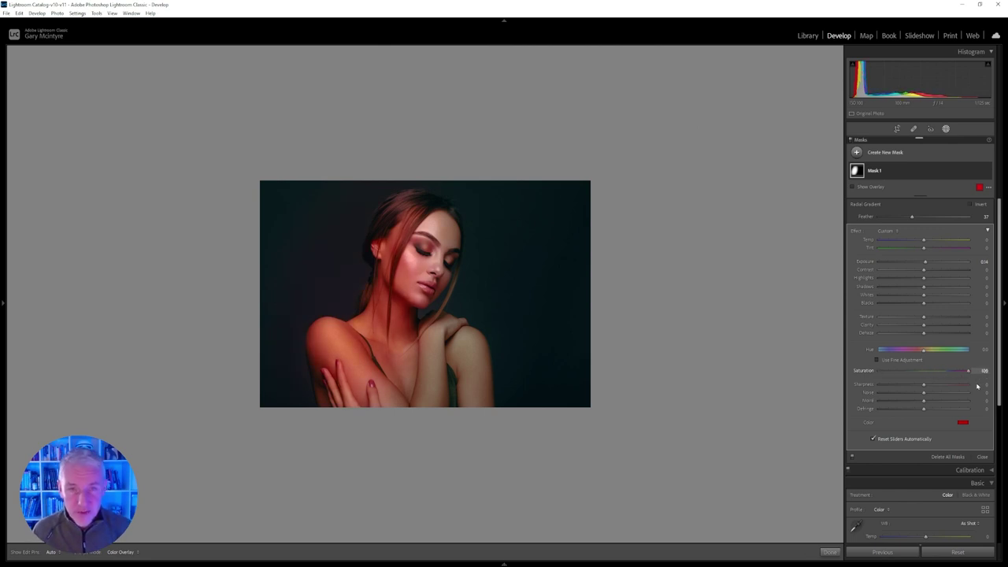
{"action": "left_click_drag", "start_coordinate": [923, 382], "coordinate": [932, 379]}
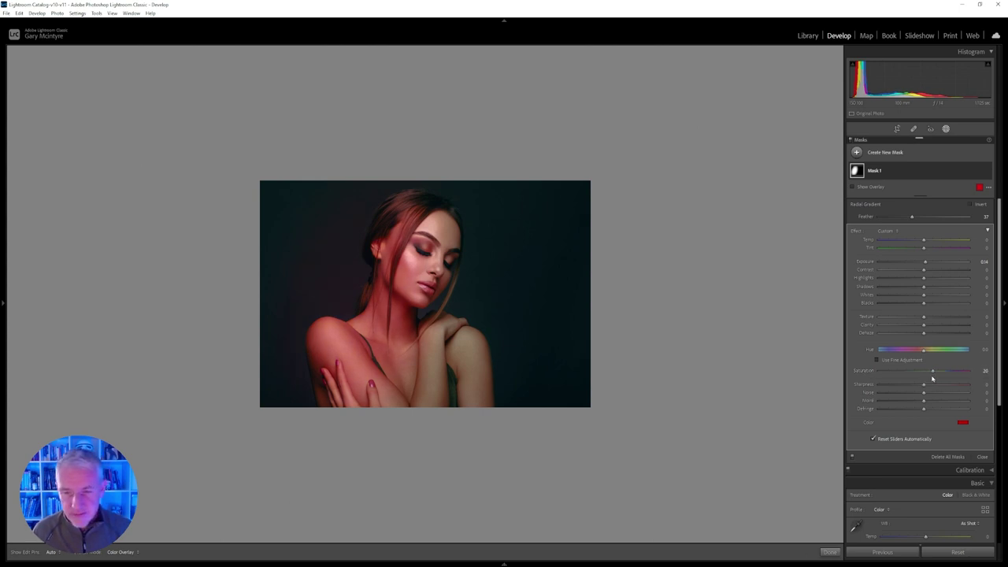
{"action": "left_click_drag", "start_coordinate": [924, 249], "coordinate": [950, 249]}
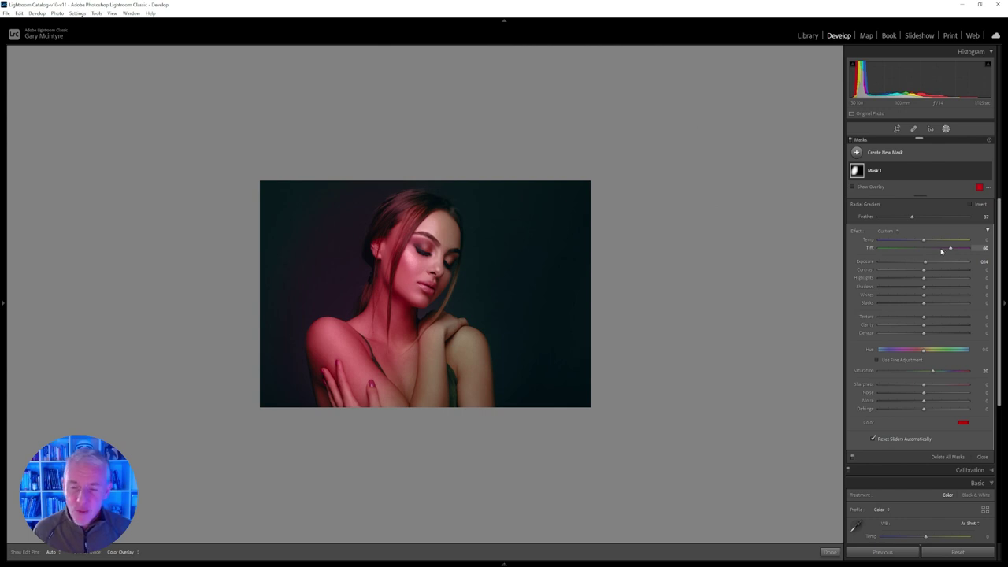
- Intersect Mask 1 with Select Subject so the red light affects only the woman and not the background
{"action": "right_click", "coordinate": [934, 170]}
{"action": "mouse_move", "coordinate": [978, 189]}
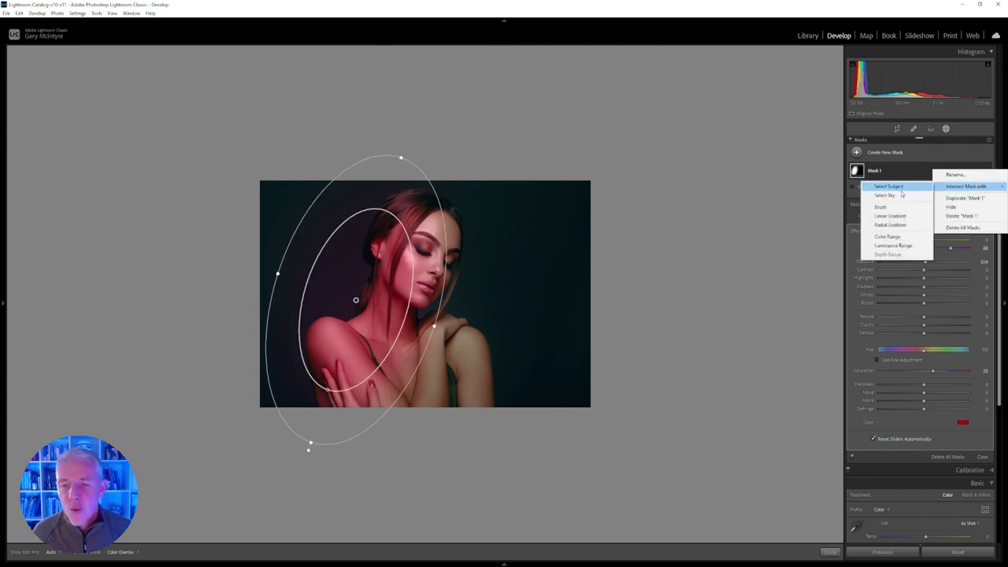
{"action": "left_click", "coordinate": [901, 190]}
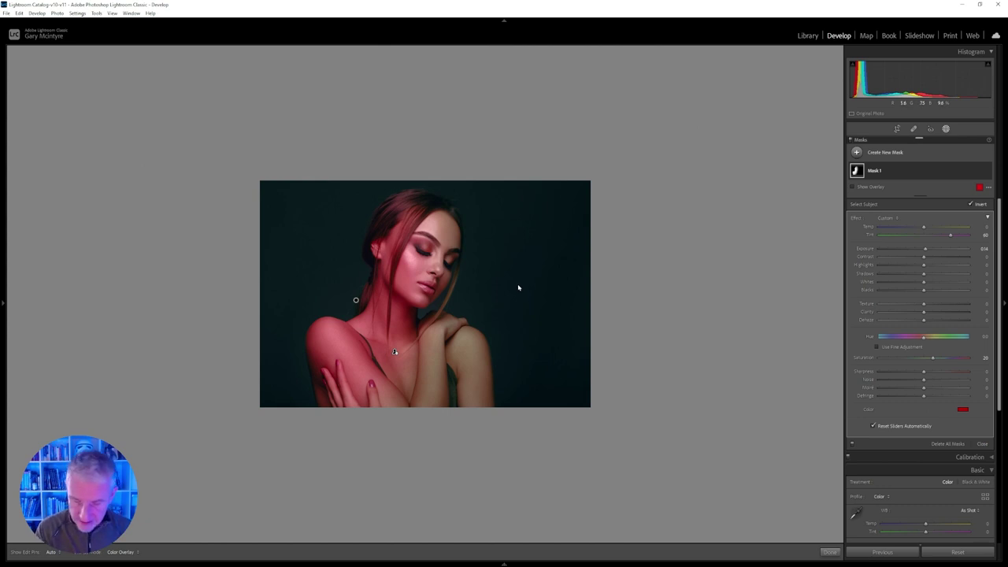
{"action": "key", "text": "ctrl+equal"}
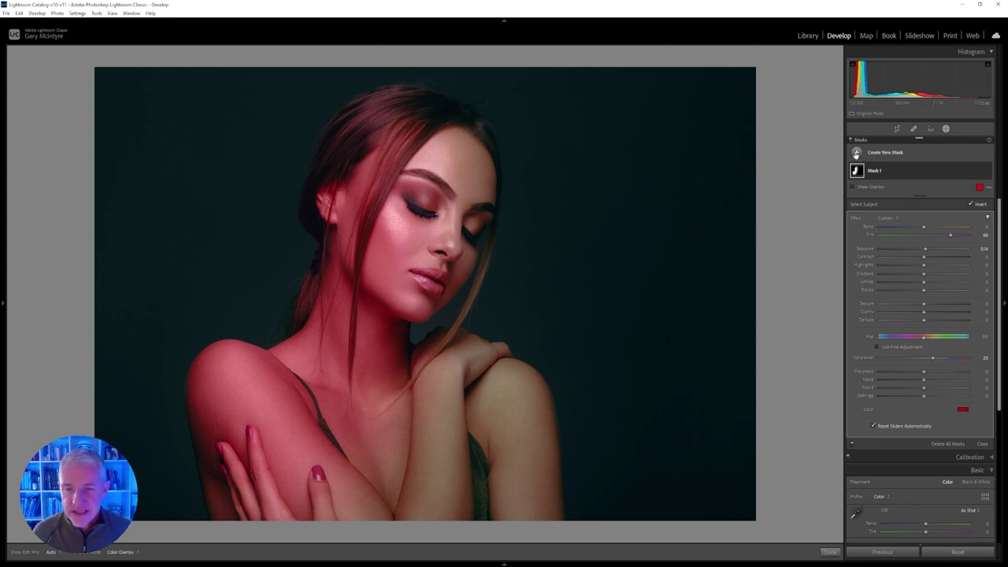
- Add a second radial gradient mask as a tall, slightly tilted ellipse over the woman's face and far shoulder
{"action": "left_click", "coordinate": [858, 154]}
{"action": "left_click", "coordinate": [905, 217]}
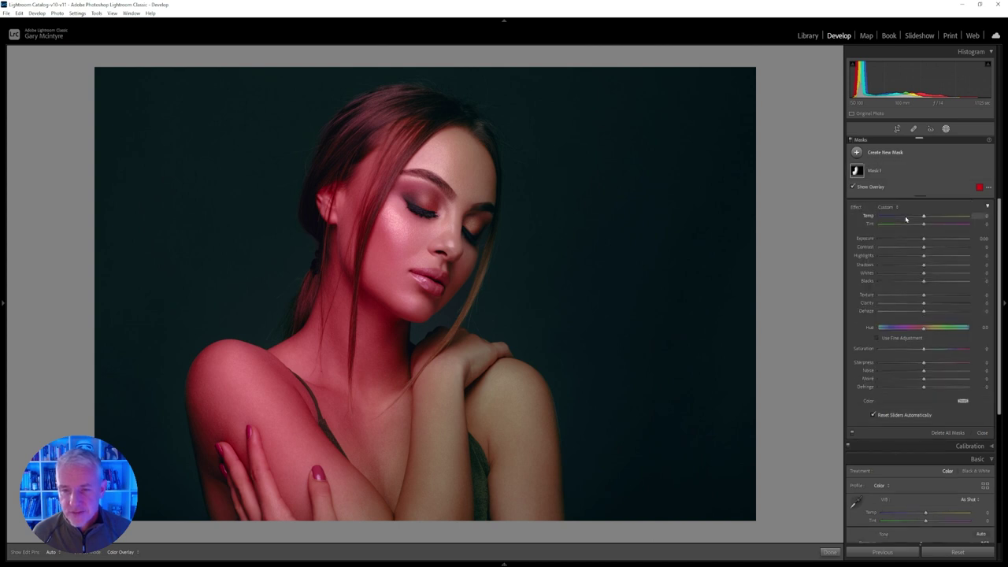
{"action": "key", "text": "ctrl+minus"}
{"action": "key", "text": "ctrl+minus"}
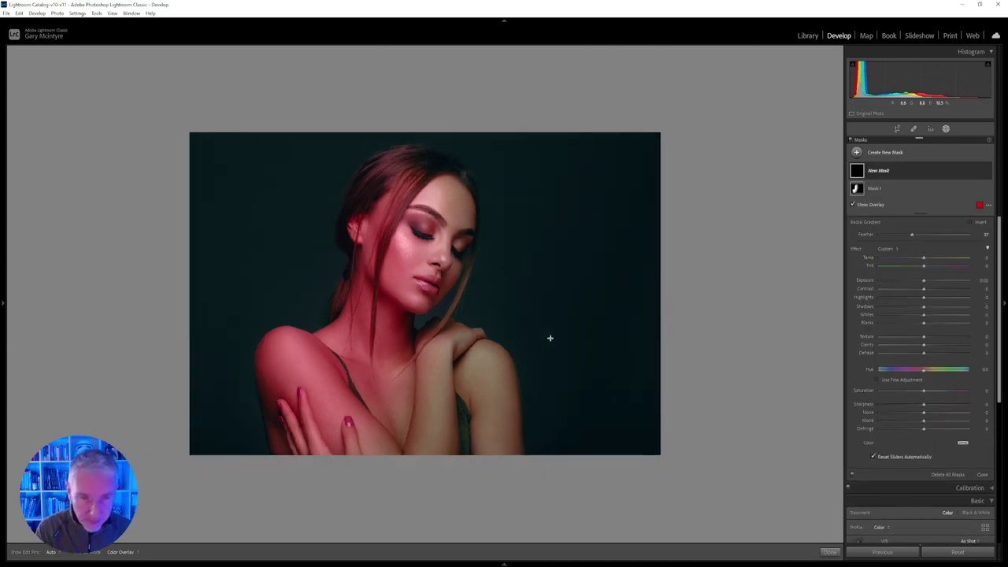
{"action": "left_click_drag", "start_coordinate": [453, 287], "coordinate": [518, 472]}
{"action": "left_click_drag", "start_coordinate": [528, 284], "coordinate": [531, 269]}
{"action": "left_click_drag", "start_coordinate": [454, 288], "coordinate": [463, 313]}
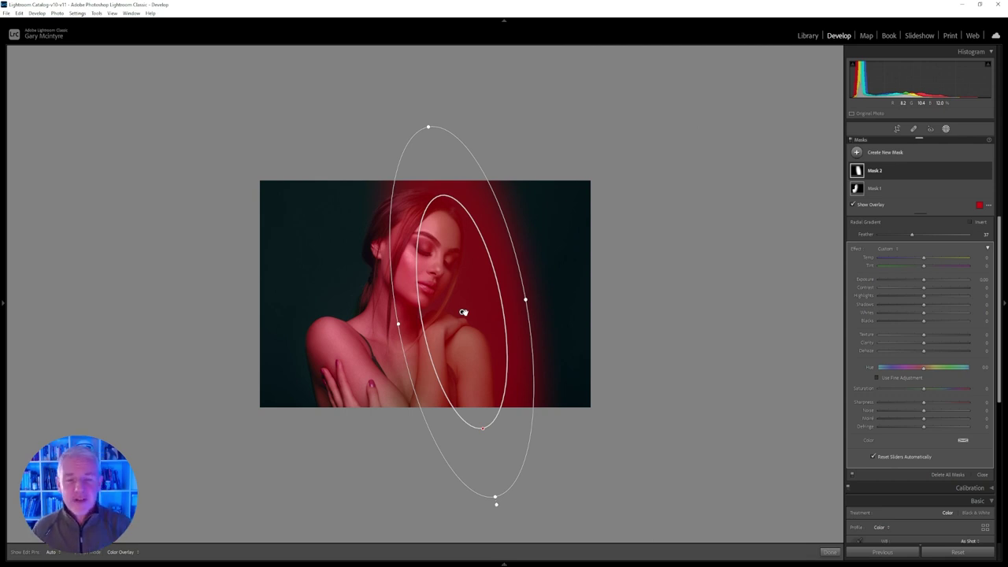
- Give Mask 2 a green color with hue 122 and saturation 100, and set Temp to -6, Tint to -58 and Contrast to 44
{"action": "left_click", "coordinate": [963, 439]}
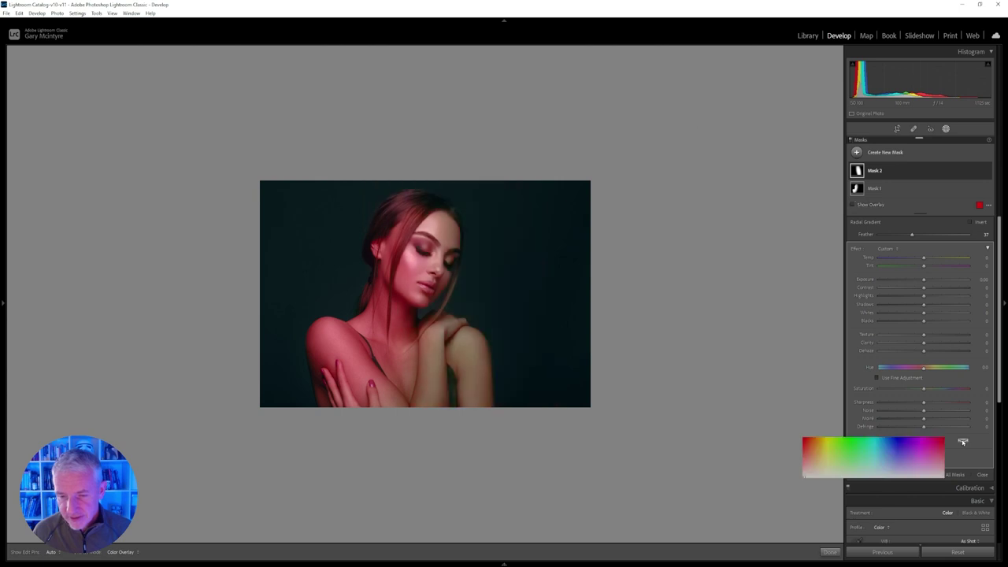
{"action": "left_click", "coordinate": [852, 439]}
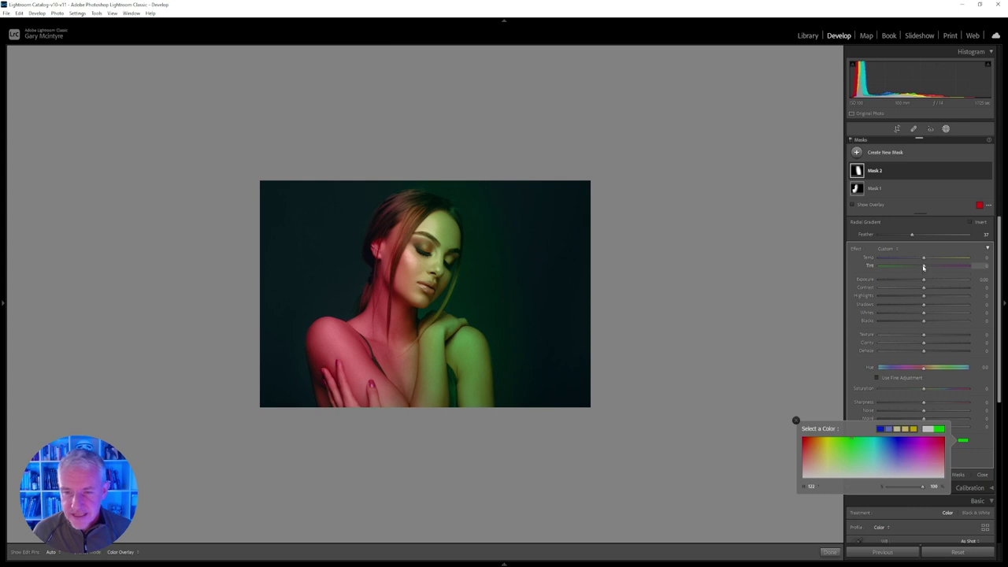
{"action": "left_click_drag", "start_coordinate": [923, 267], "coordinate": [944, 289]}
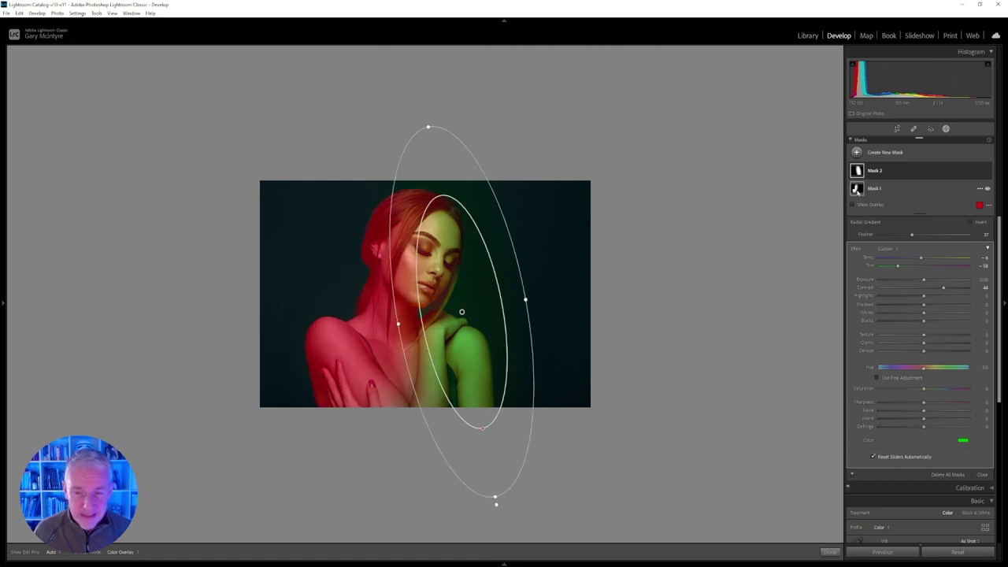
- Raise the Contrast of Mask 1, the red light, to about 80
{"action": "left_click", "coordinate": [874, 188]}
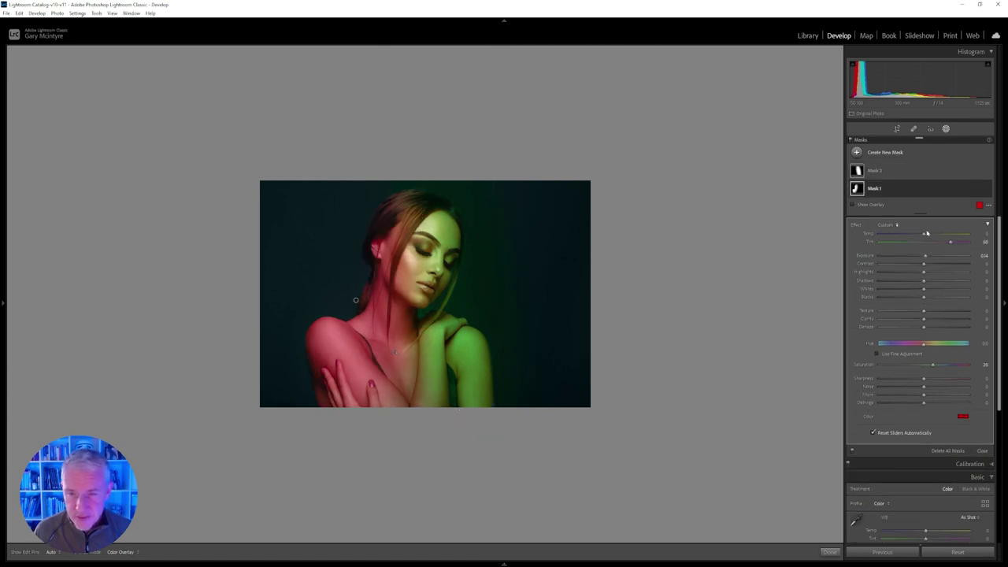
{"action": "left_click_drag", "start_coordinate": [923, 267], "coordinate": [959, 266]}
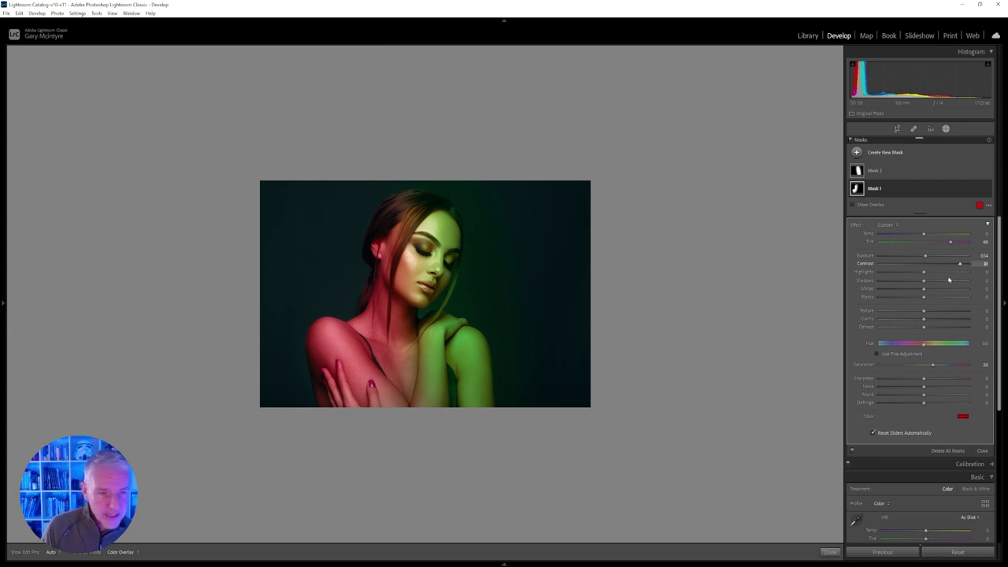
- Intersect Mask 2 with Select Subject and compare the portrait with this mask switched off and on
{"action": "left_click", "coordinate": [870, 170]}
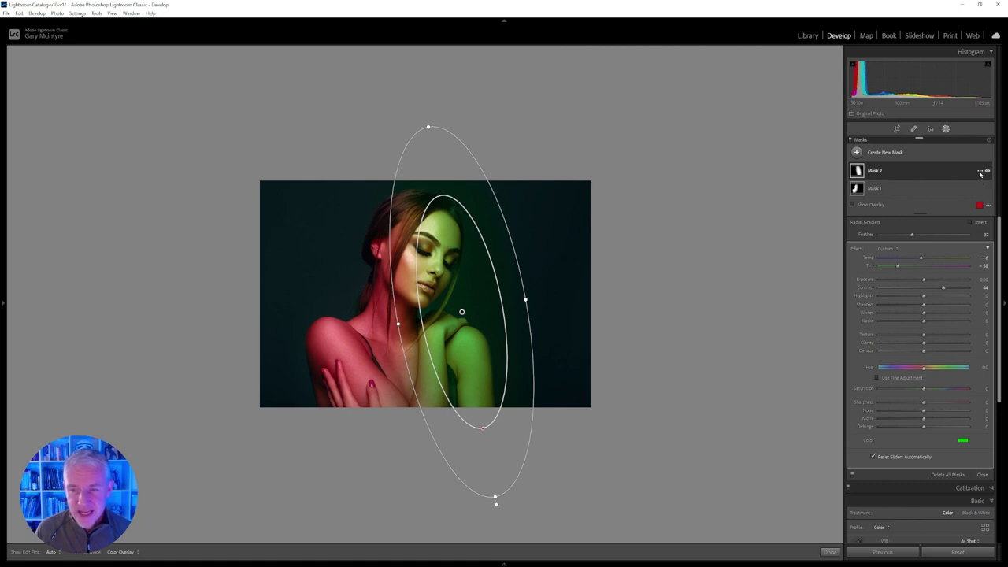
{"action": "left_click", "coordinate": [980, 172]}
{"action": "mouse_move", "coordinate": [966, 187]}
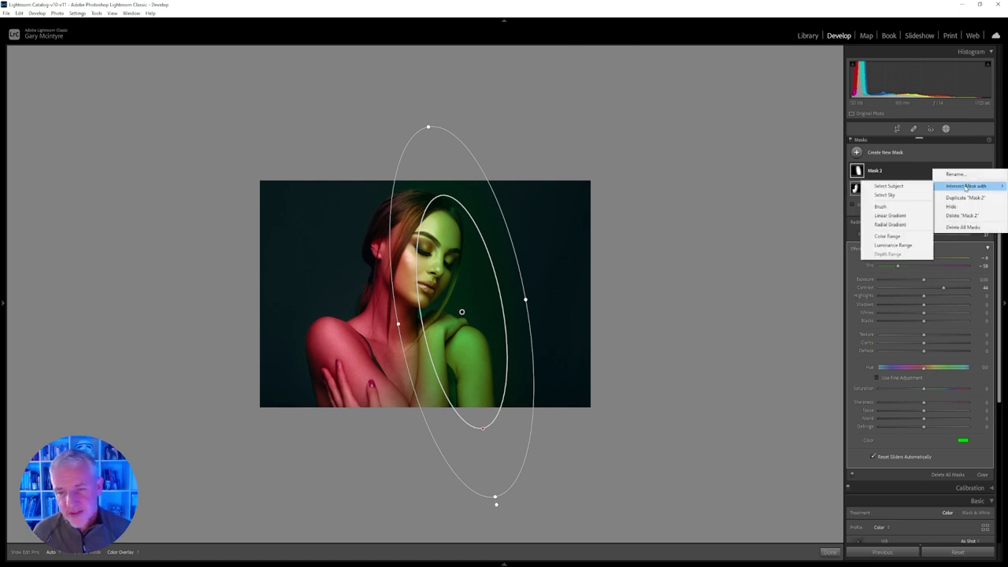
{"action": "left_click", "coordinate": [913, 186]}
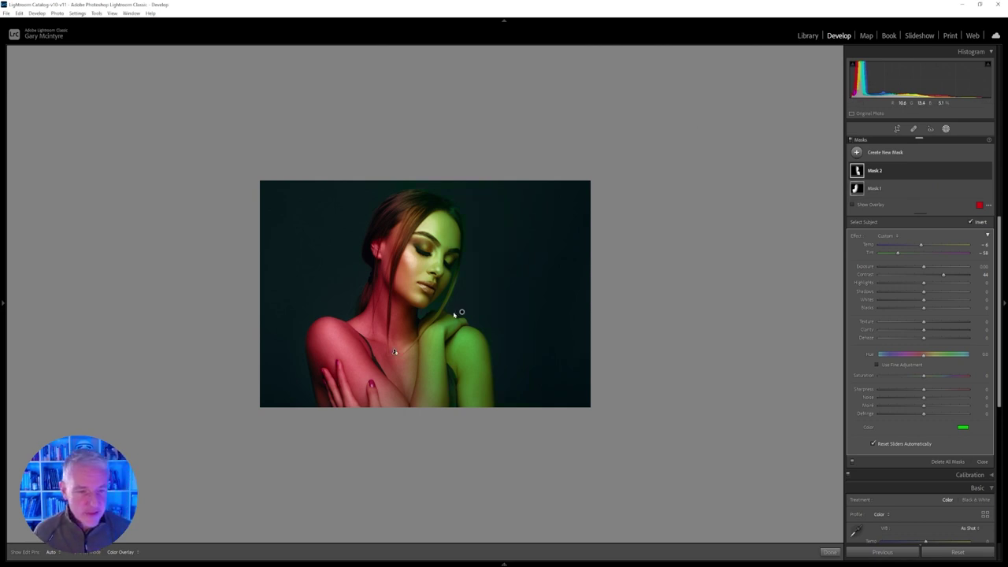
{"action": "mouse_move", "coordinate": [462, 314]}
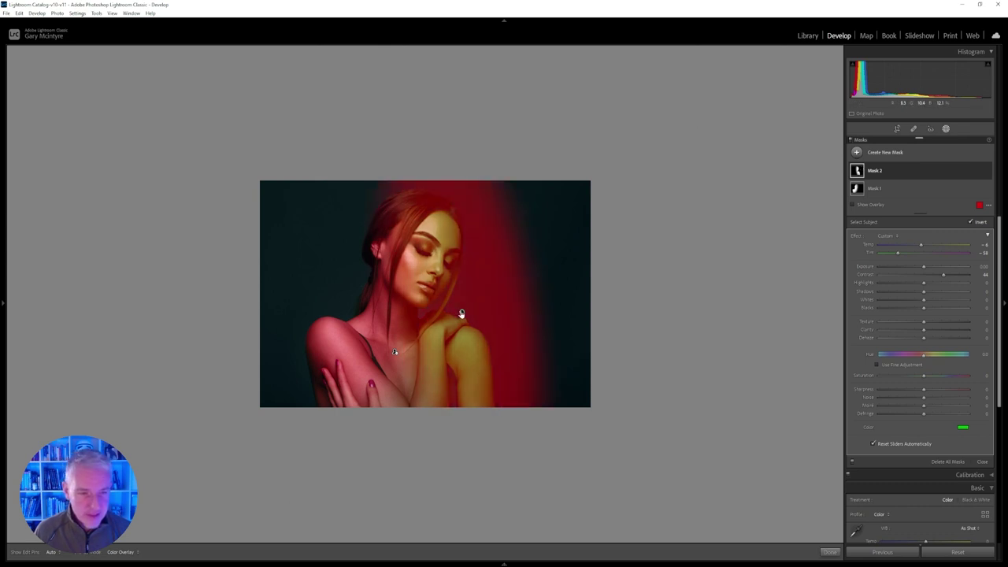
{"action": "left_click", "coordinate": [988, 170]}
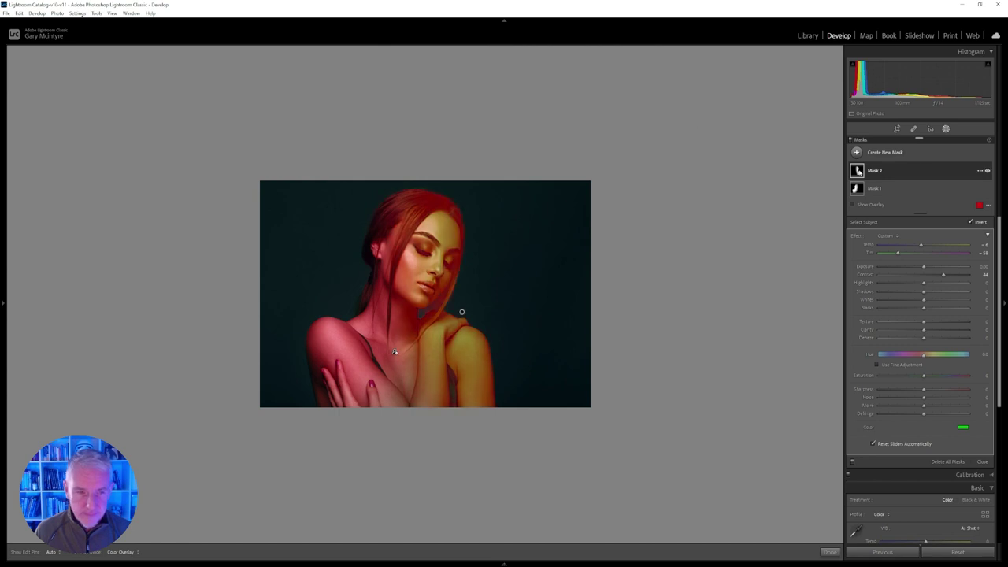
{"action": "left_click", "coordinate": [988, 170]}
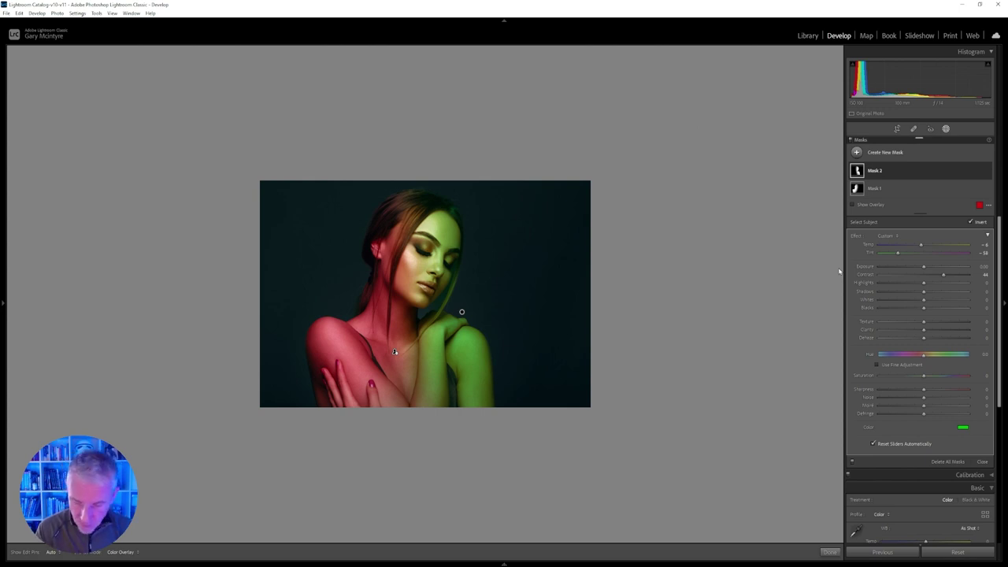
- Duplicate Radial Gradient 1 within Mask 2 and shift the copy slightly up over the woman's face and far shoulder
{"action": "key", "text": "ctrl+equal"}
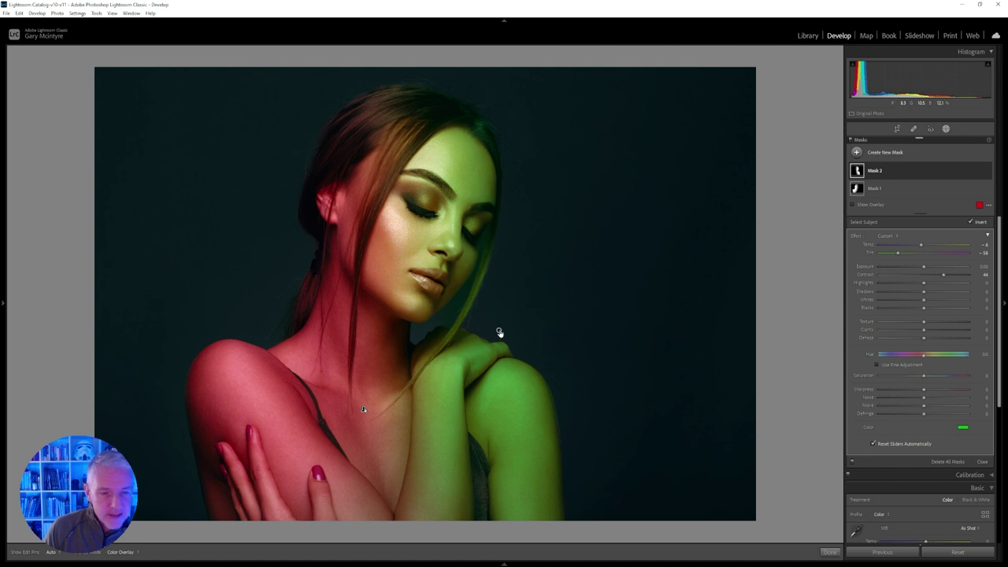
{"action": "right_click", "coordinate": [499, 331]}
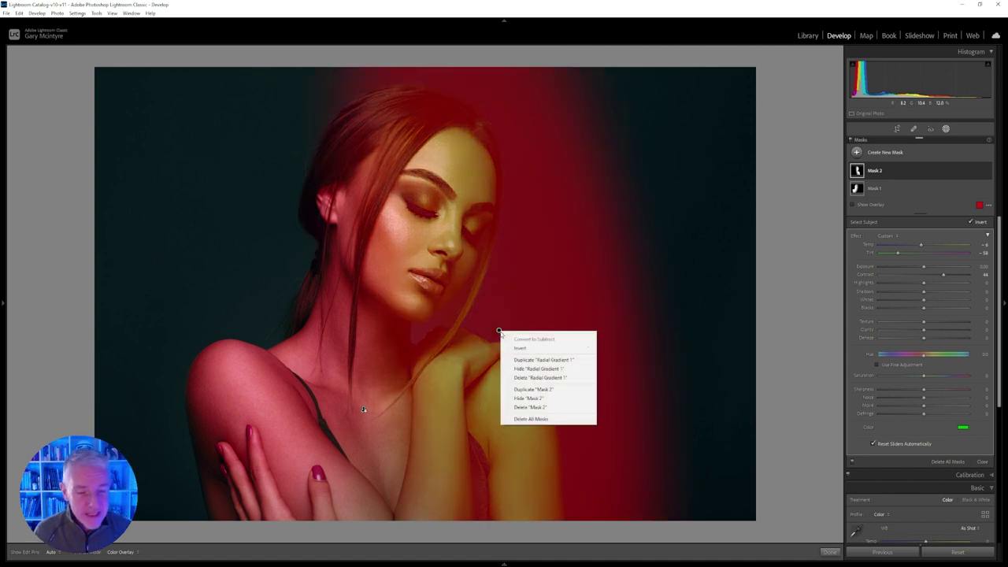
{"action": "left_click", "coordinate": [524, 363]}
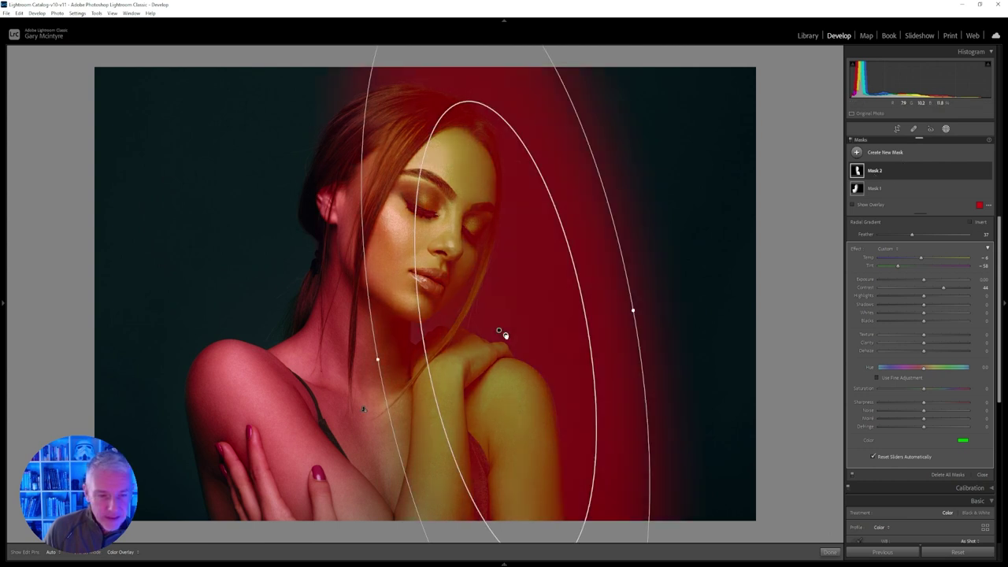
{"action": "mouse_move", "coordinate": [506, 335]}
{"action": "left_mouse_down"}
{"action": "mouse_move", "coordinate": [698, 315]}
{"action": "mouse_move", "coordinate": [491, 333]}
{"action": "mouse_move", "coordinate": [502, 321]}
{"action": "left_mouse_up"}
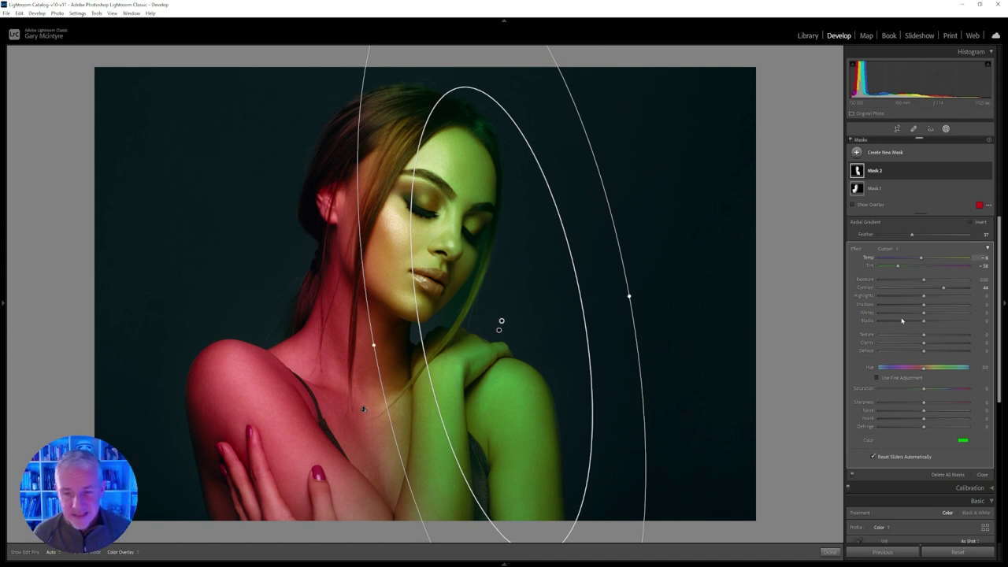
- Try a blue-violet color for the light of Mask 2 and undo the color change
{"action": "left_click", "coordinate": [962, 443]}
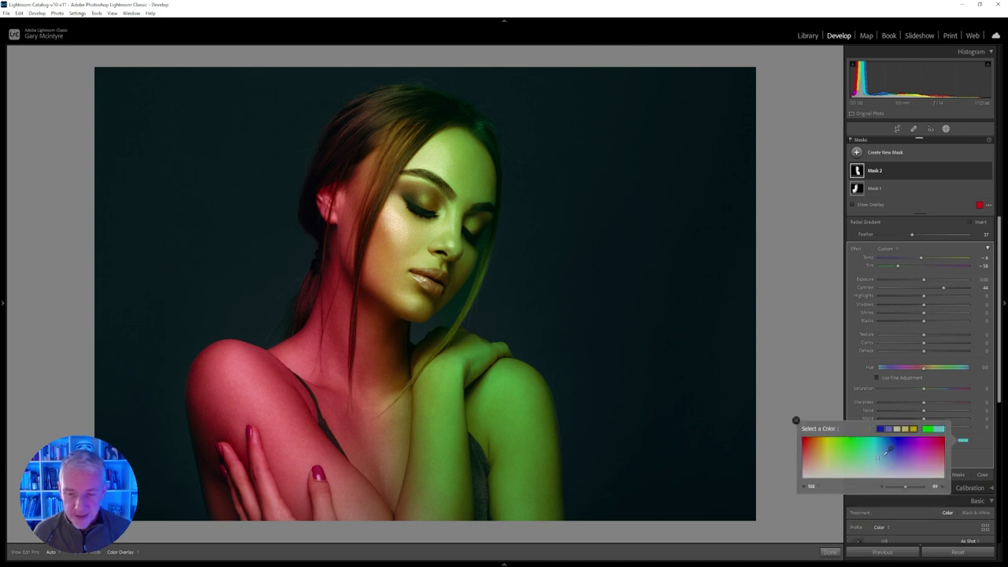
{"action": "left_click", "coordinate": [902, 444]}
{"action": "left_click", "coordinate": [902, 442]}
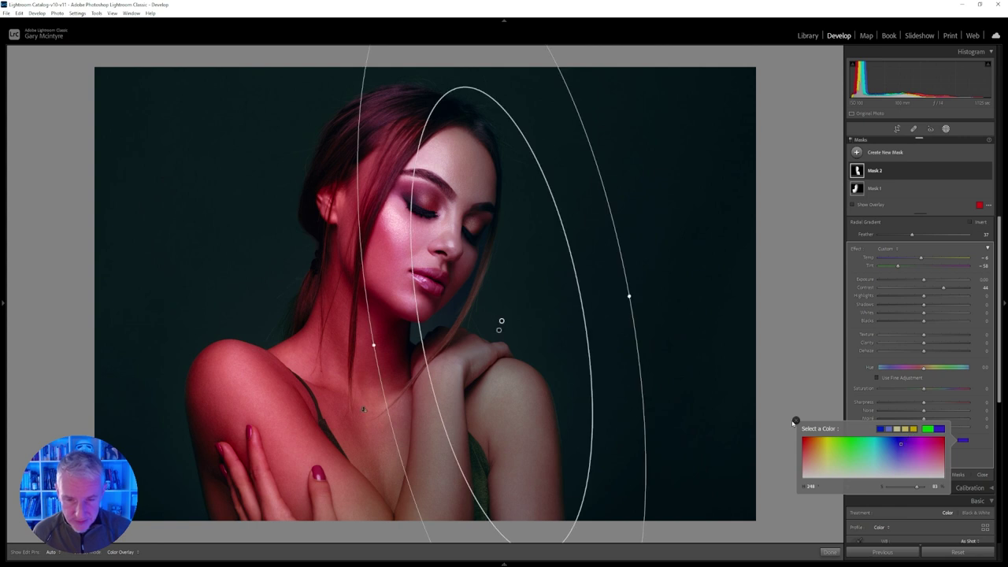
{"action": "left_click", "coordinate": [795, 421]}
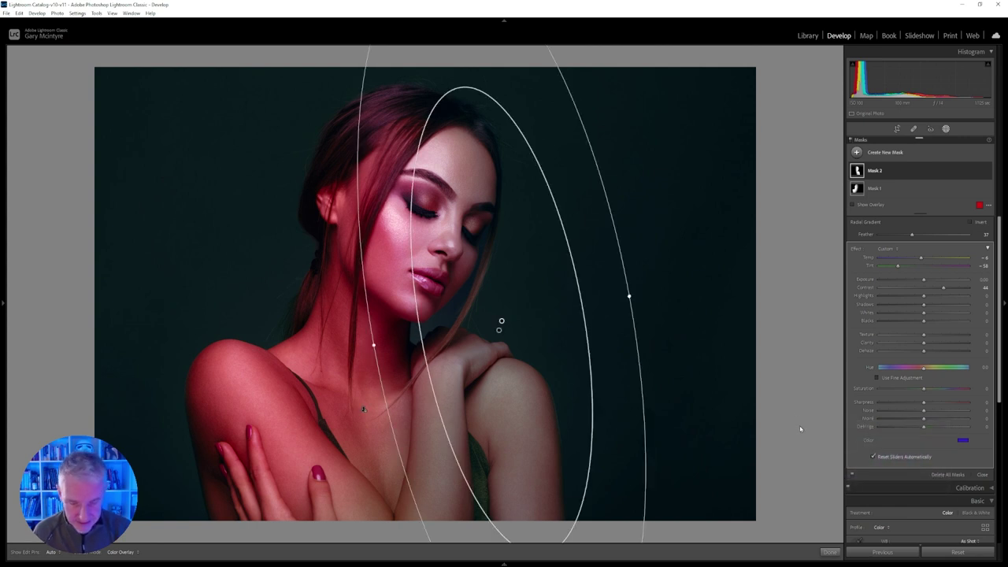
{"action": "key", "text": "ctrl+z"}
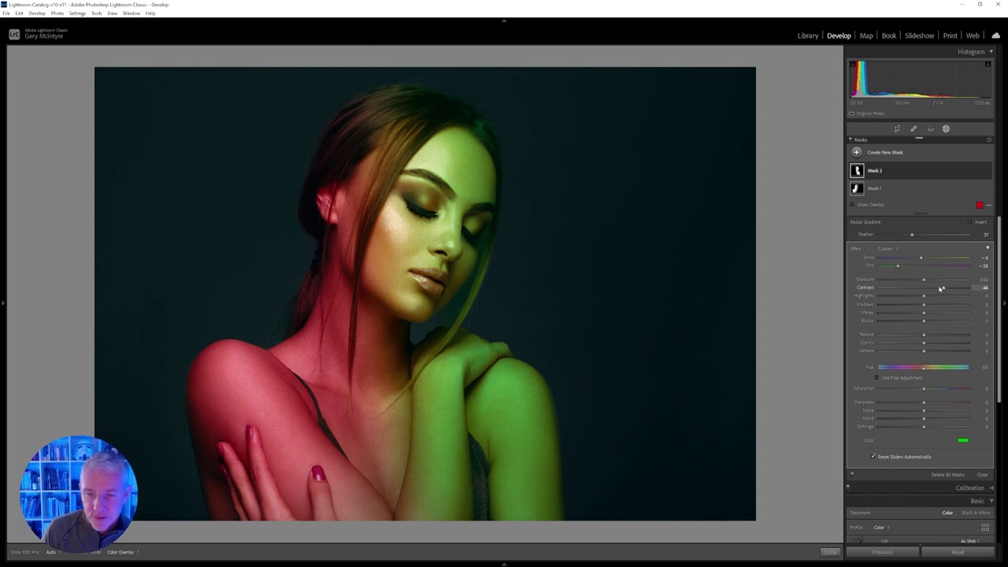
- Lower the Exposure of Mask 2 to -0.18 and raise its Contrast to about 63
{"action": "left_click_drag", "start_coordinate": [925, 281], "coordinate": [922, 282]}
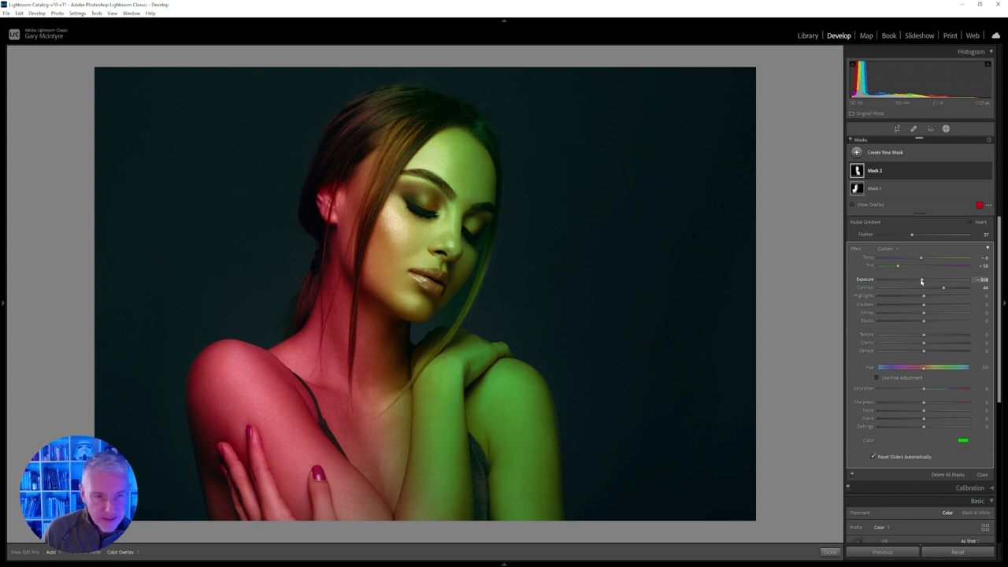
{"action": "left_click_drag", "start_coordinate": [943, 289], "coordinate": [952, 289]}
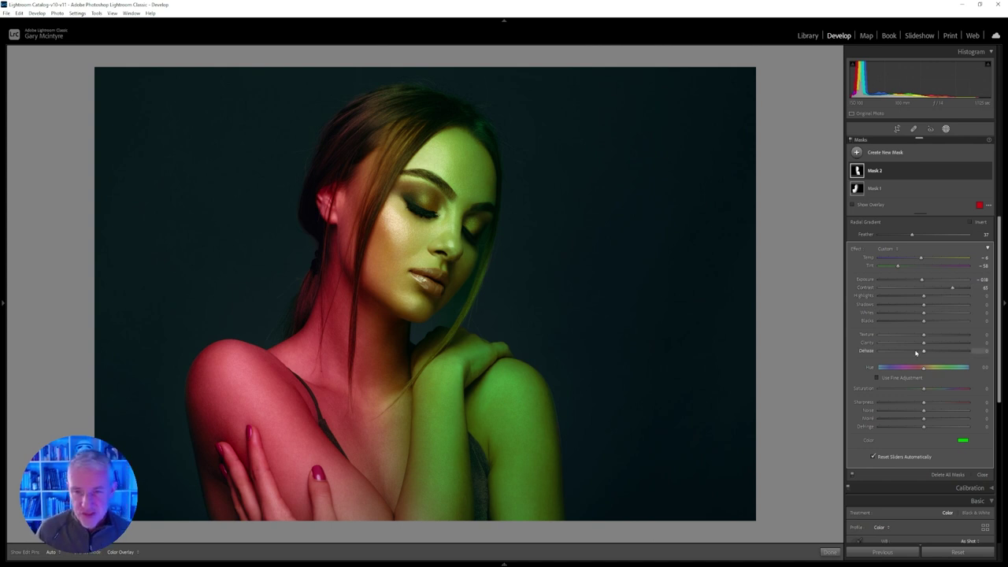
- Check the overlay of Mask 2 and delete its duplicated radial gradient
{"action": "mouse_move", "coordinate": [898, 172]}
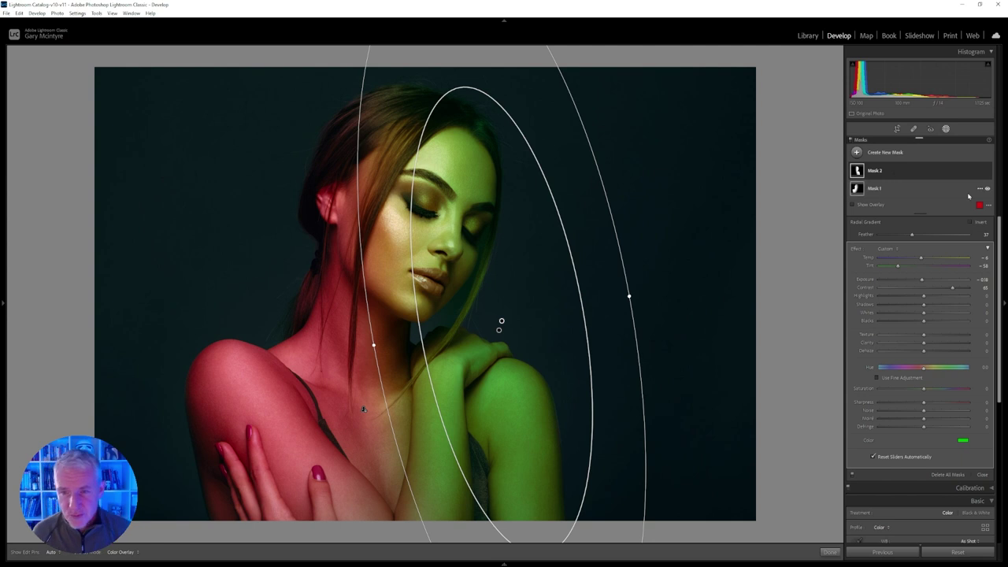
{"action": "mouse_move", "coordinate": [858, 174]}
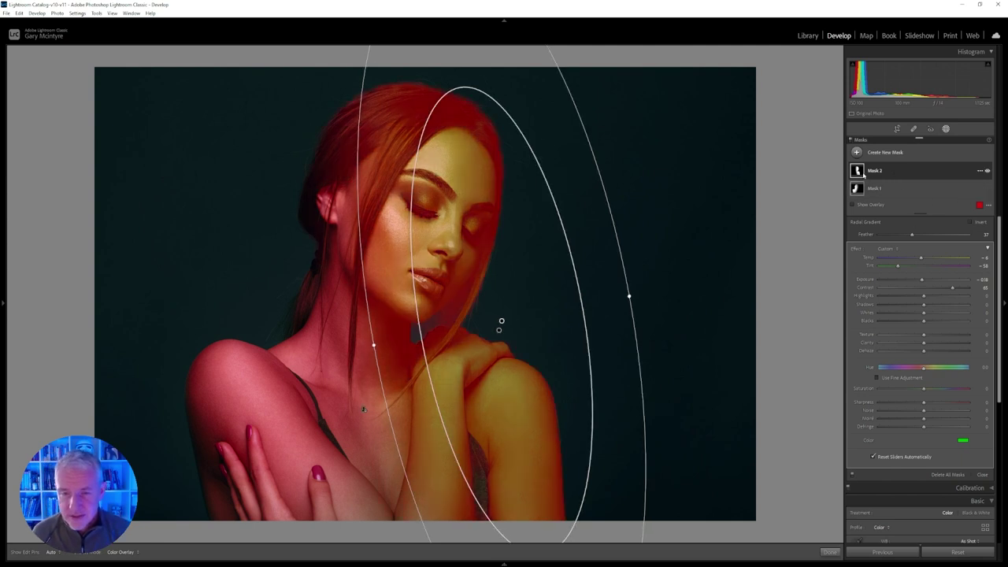
{"action": "mouse_move", "coordinate": [501, 321]}
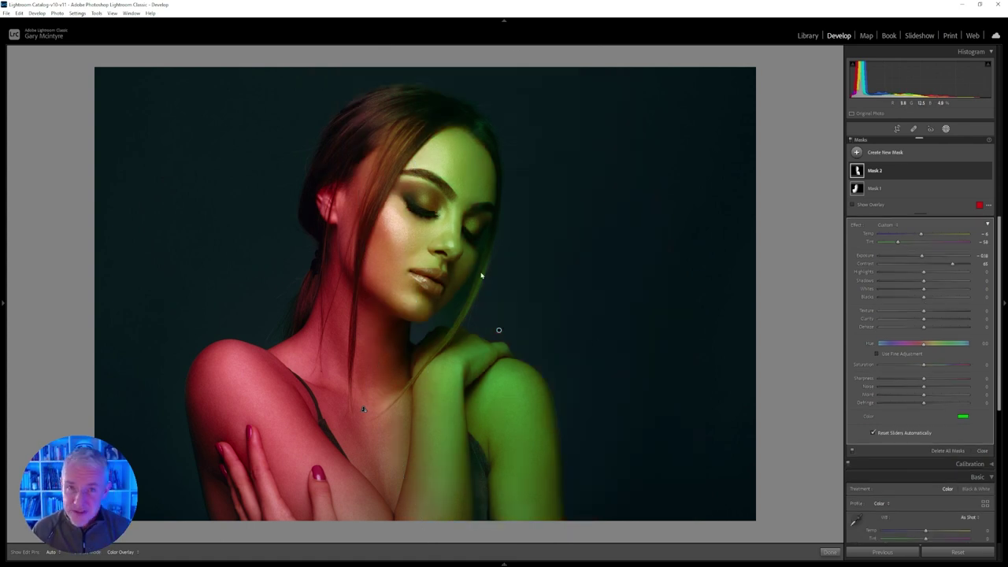
- Add a third radial gradient mask as a tall ellipse, centered beside the far shoulder and tilted slightly to follow the body
{"action": "left_click", "coordinate": [857, 152]}
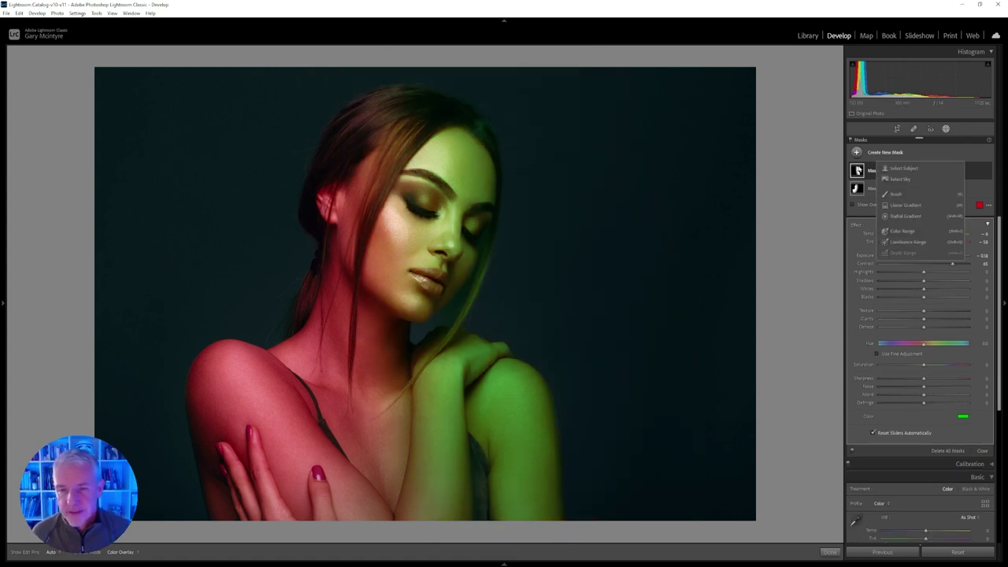
{"action": "left_click", "coordinate": [906, 216]}
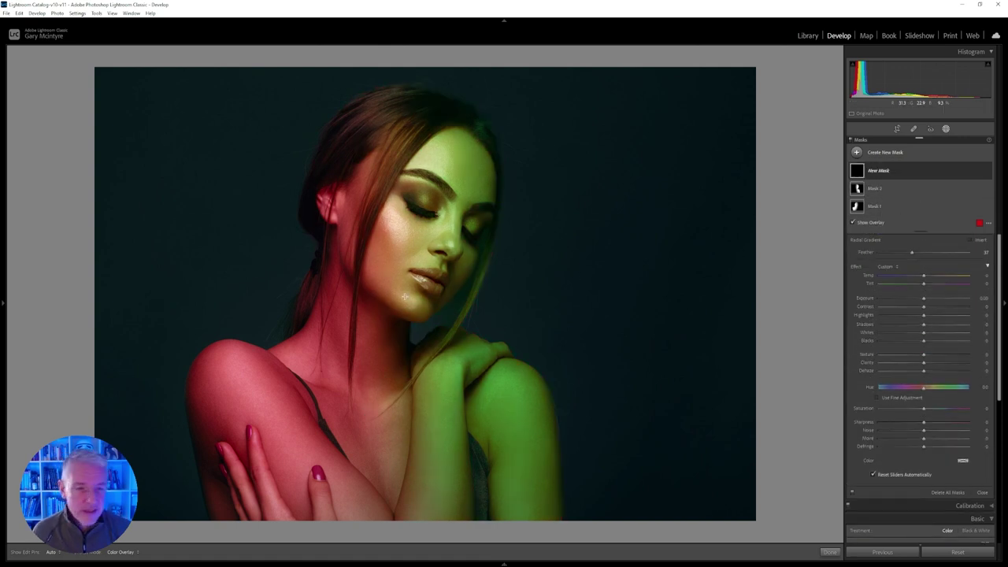
{"action": "left_click_drag", "start_coordinate": [473, 234], "coordinate": [610, 500]}
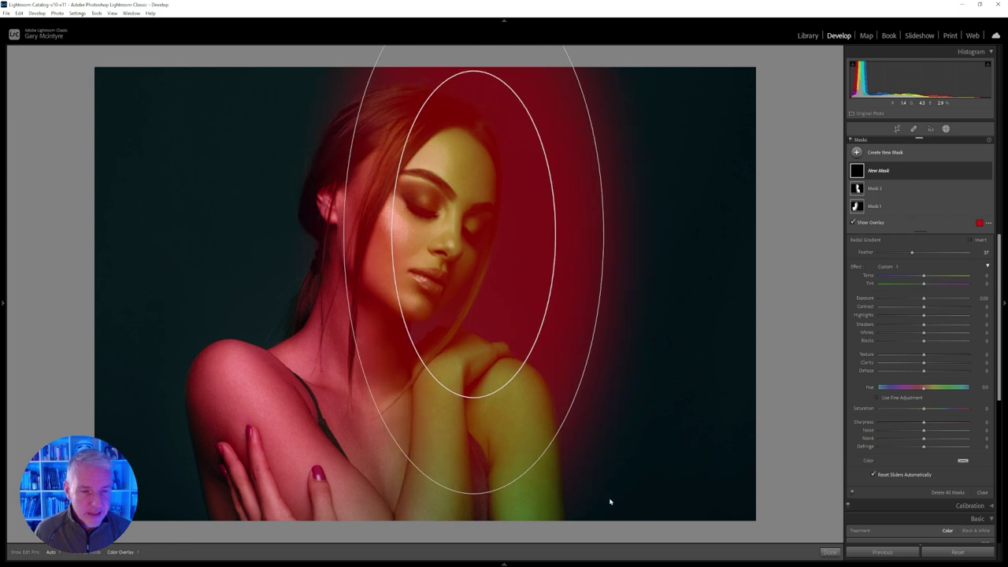
{"action": "left_click_drag", "start_coordinate": [473, 235], "coordinate": [514, 315]}
{"action": "left_click_drag", "start_coordinate": [654, 312], "coordinate": [655, 281]}
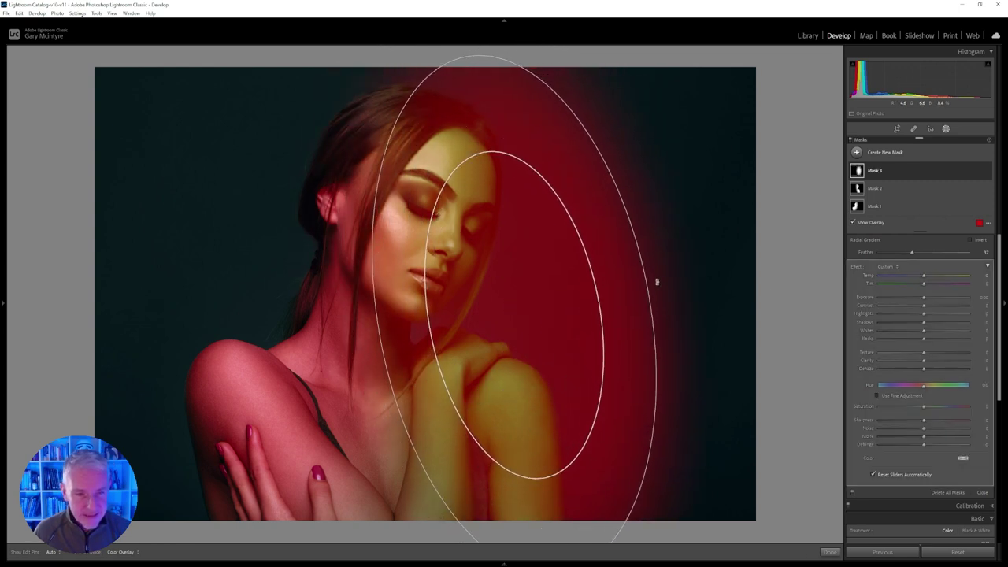
- Give Mask 3 a strong green color and intersect it with Select Subject
{"action": "left_click", "coordinate": [962, 458]}
{"action": "left_click", "coordinate": [862, 459]}
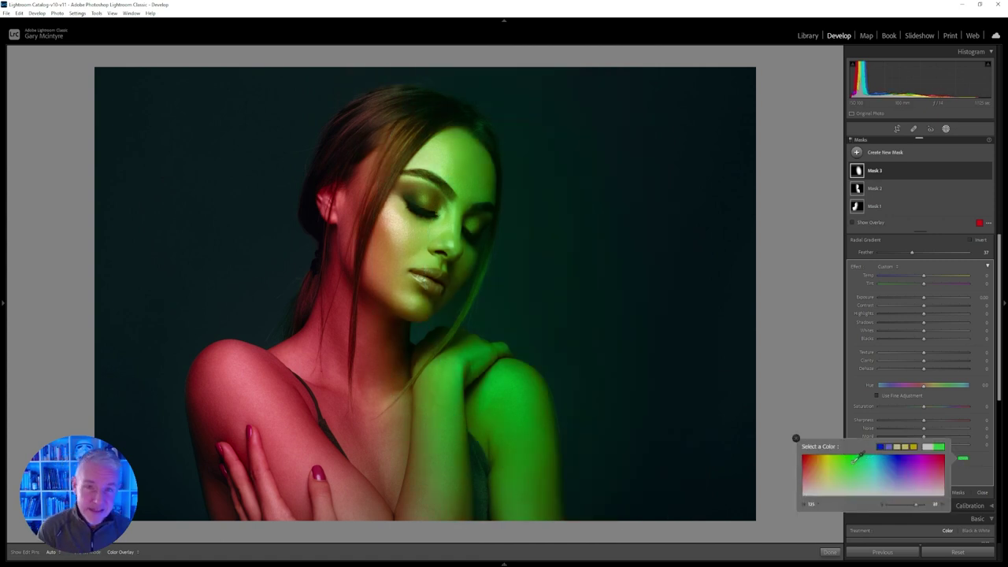
{"action": "left_click", "coordinate": [795, 438]}
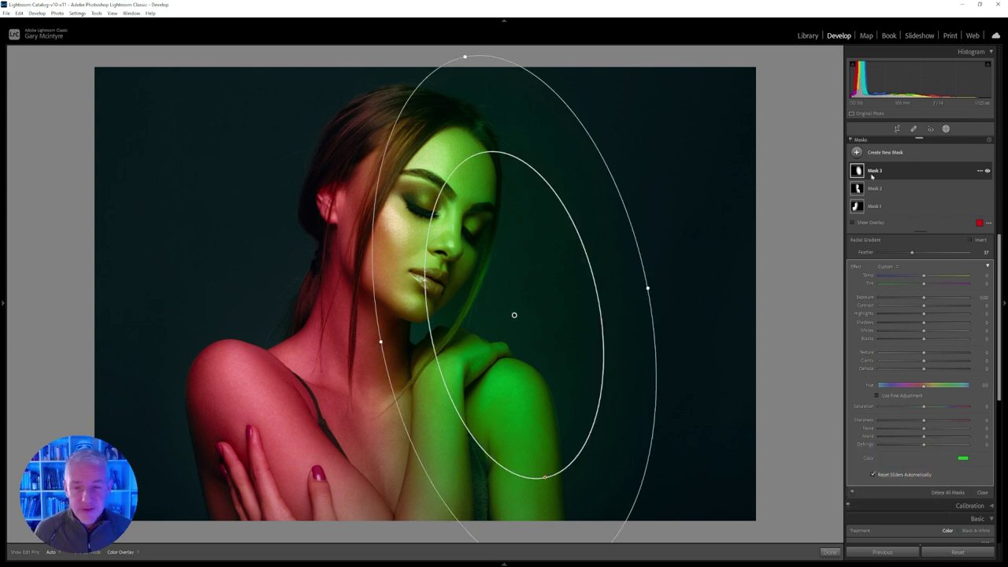
{"action": "left_click", "coordinate": [980, 171]}
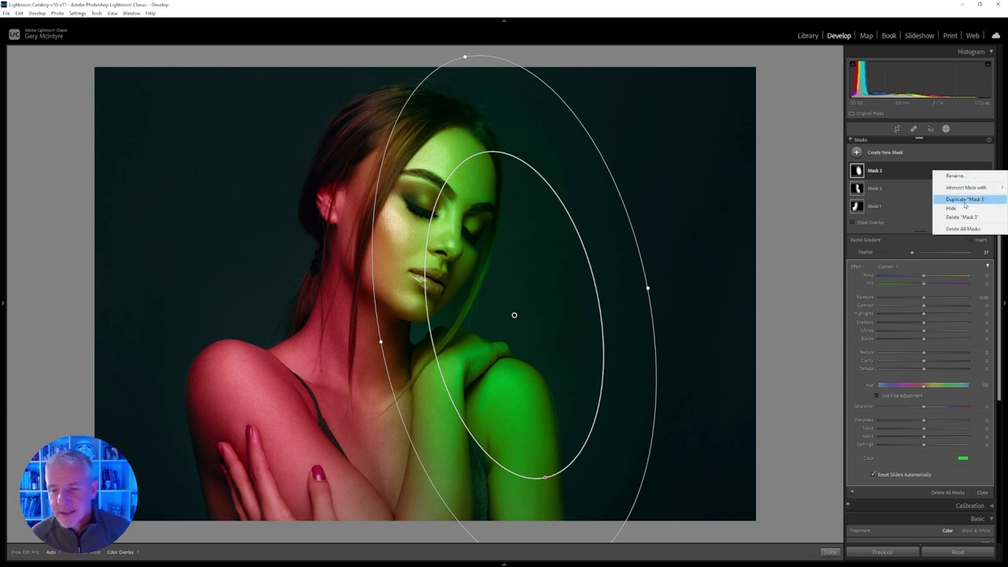
{"action": "mouse_move", "coordinate": [957, 188]}
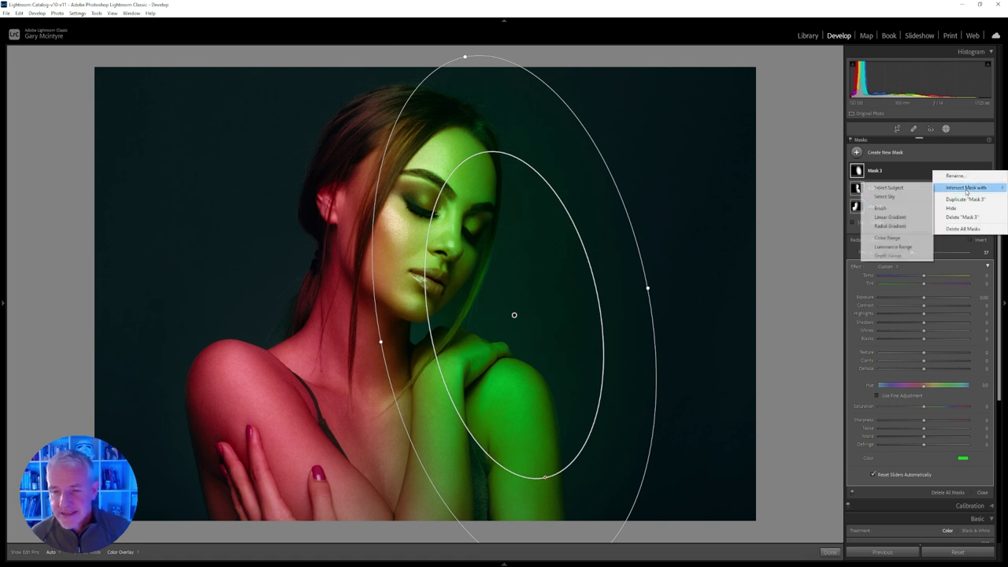
{"action": "left_click", "coordinate": [926, 189]}
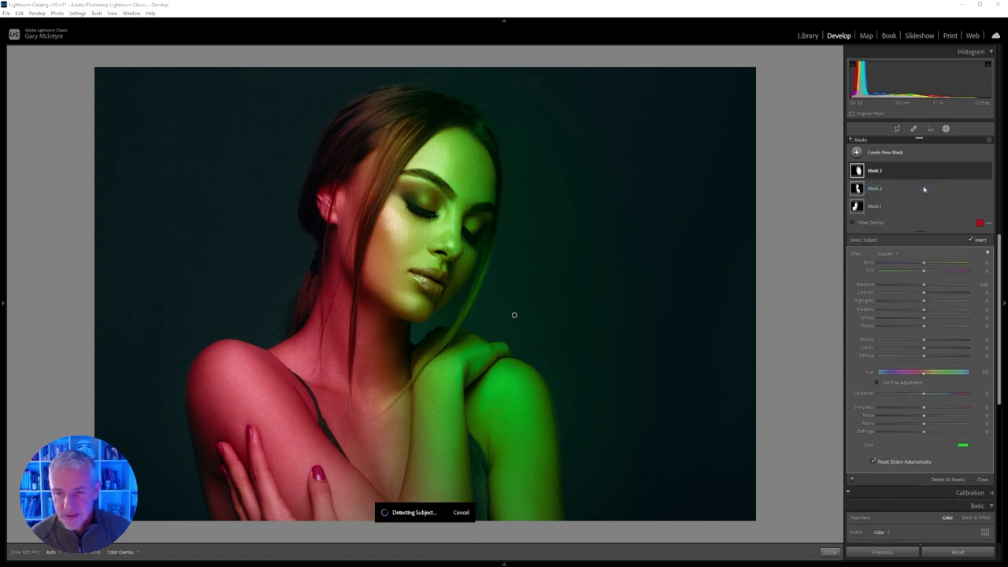
- Rename Mask 1 as "red 1", Mask 2 as "green 1" and Mask 3 as "green2"
{"action": "double_click", "coordinate": [871, 208]}
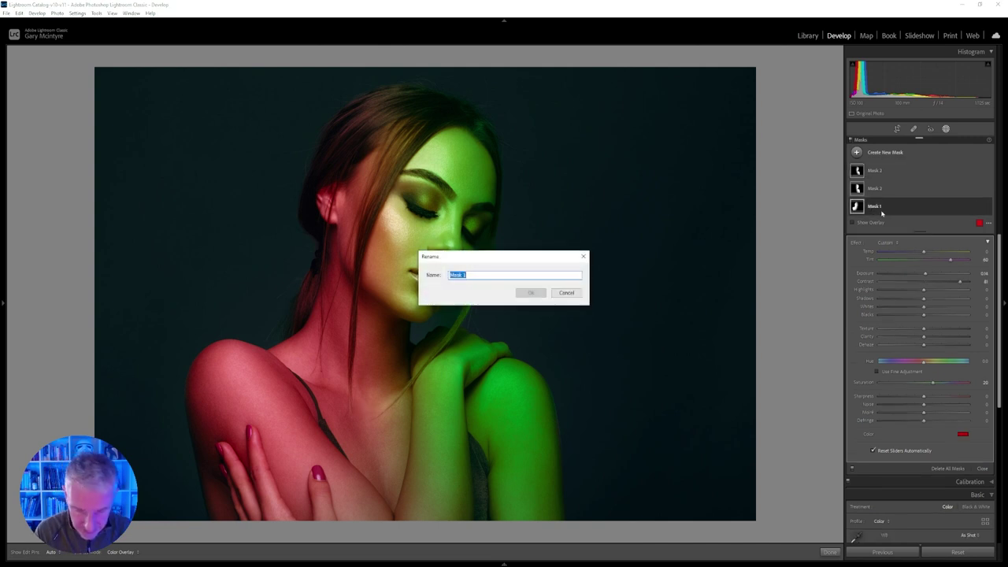
{"action": "type", "text": "red 1"}
{"action": "key", "text": "Return"}
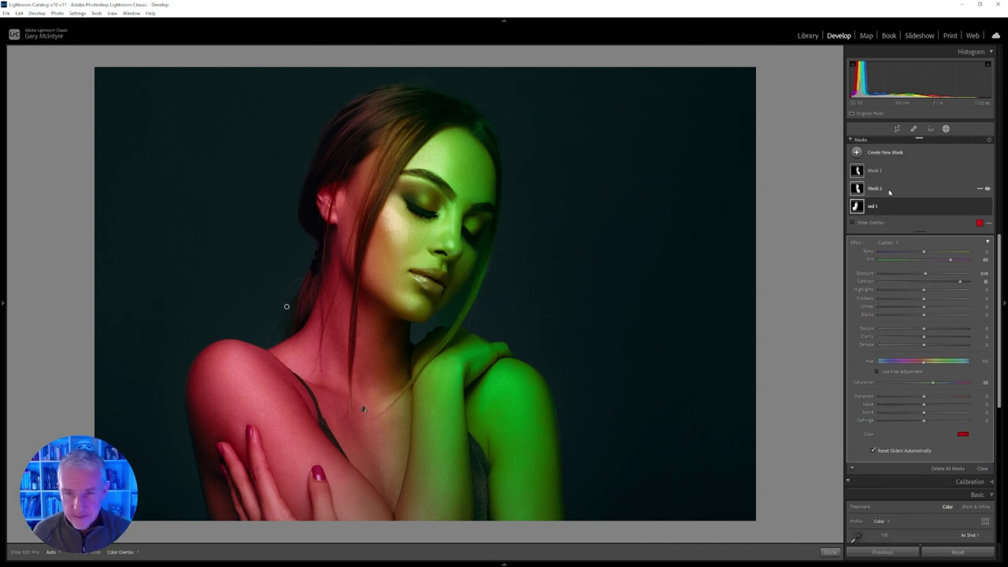
{"action": "double_click", "coordinate": [889, 192]}
{"action": "type", "text": "green 1"}
{"action": "key", "text": "Return"}
{"action": "double_click", "coordinate": [874, 171]}
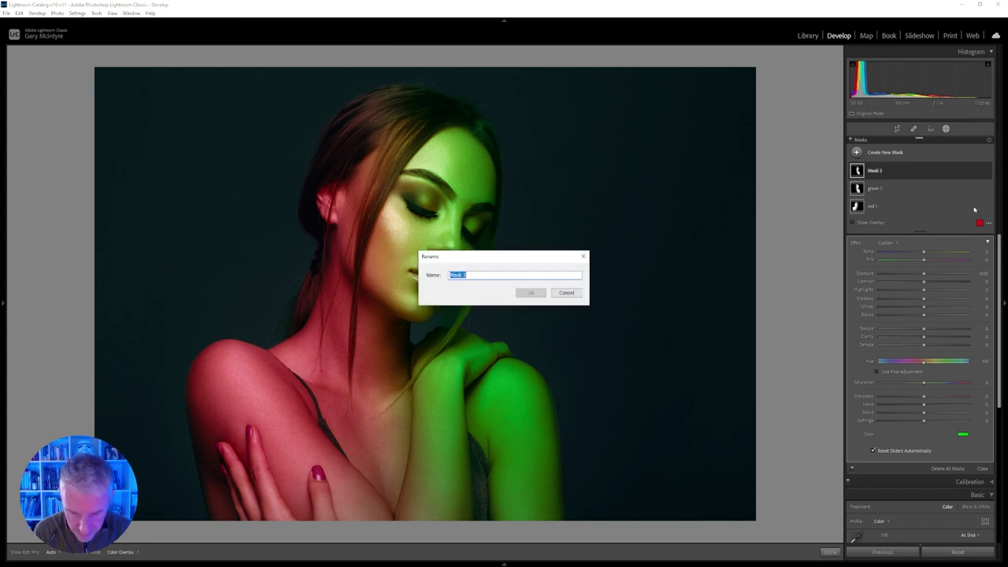
{"action": "type", "text": "green2"}
{"action": "key", "text": "Return"}
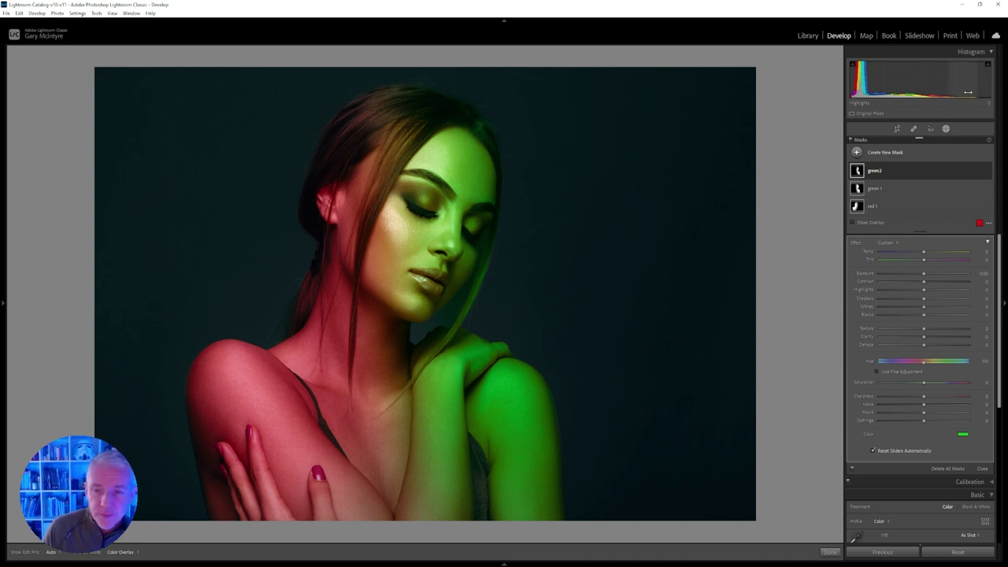
- Add another radial gradient mask as a slightly tilted ellipse over the woman's red-lit shoulder and upper arm
{"action": "left_click", "coordinate": [857, 152]}
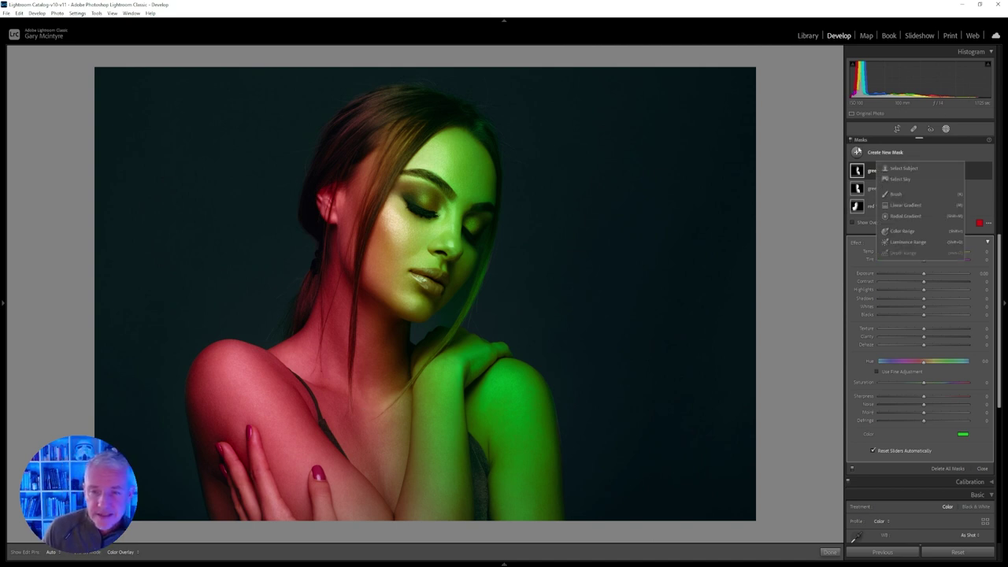
{"action": "left_click", "coordinate": [898, 218]}
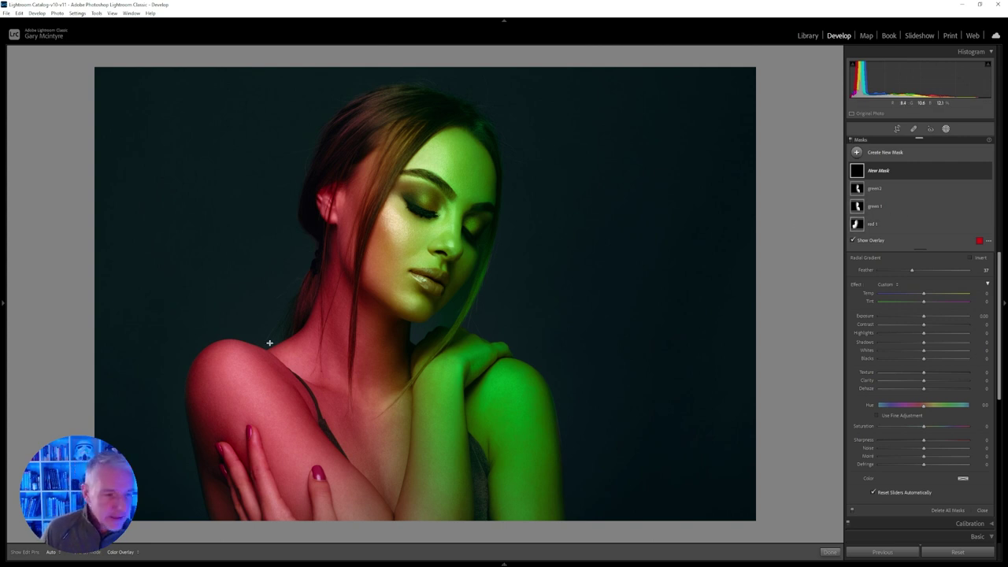
{"action": "left_click_drag", "start_coordinate": [224, 341], "coordinate": [307, 508]}
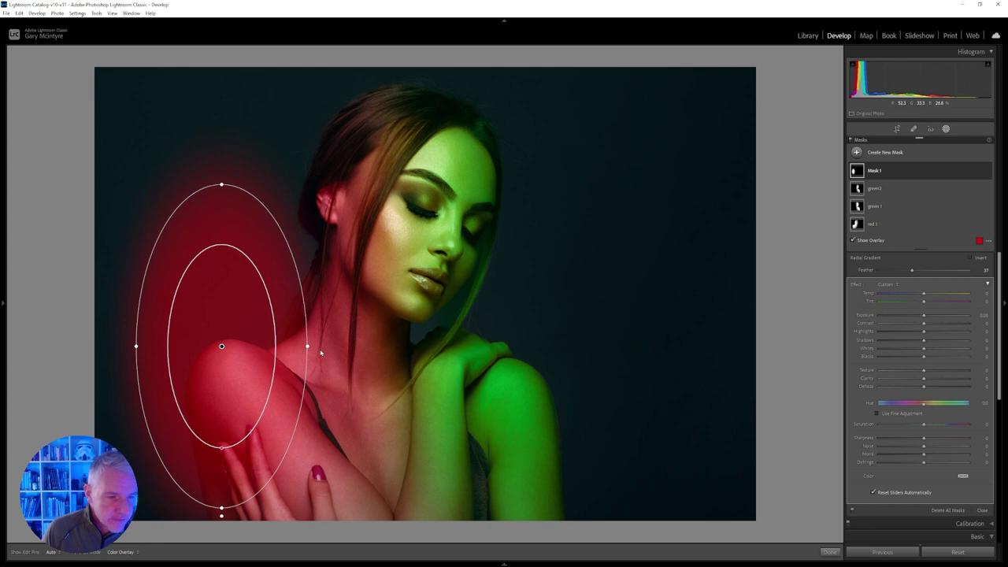
{"action": "left_click_drag", "start_coordinate": [312, 344], "coordinate": [310, 324]}
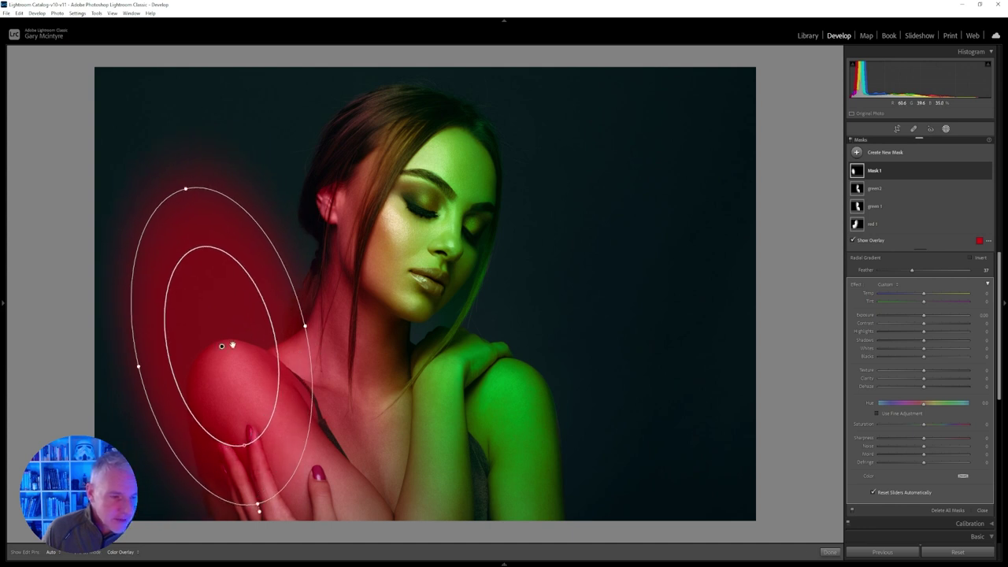
{"action": "left_click_drag", "start_coordinate": [220, 348], "coordinate": [236, 391]}
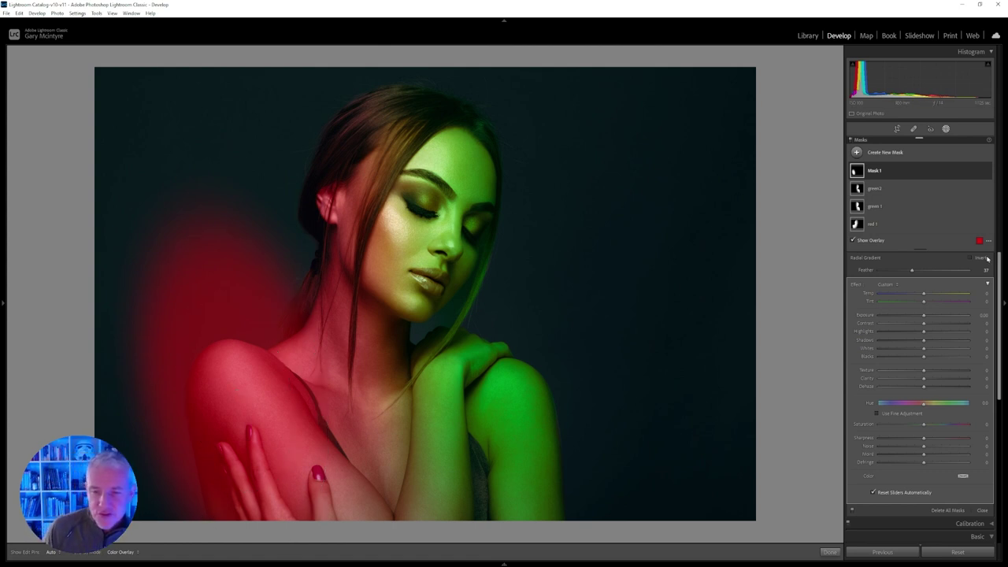
- Intersect the new shoulder mask, Mask 1, with Select Subject so it is confined to the woman
{"action": "left_click", "coordinate": [962, 477]}
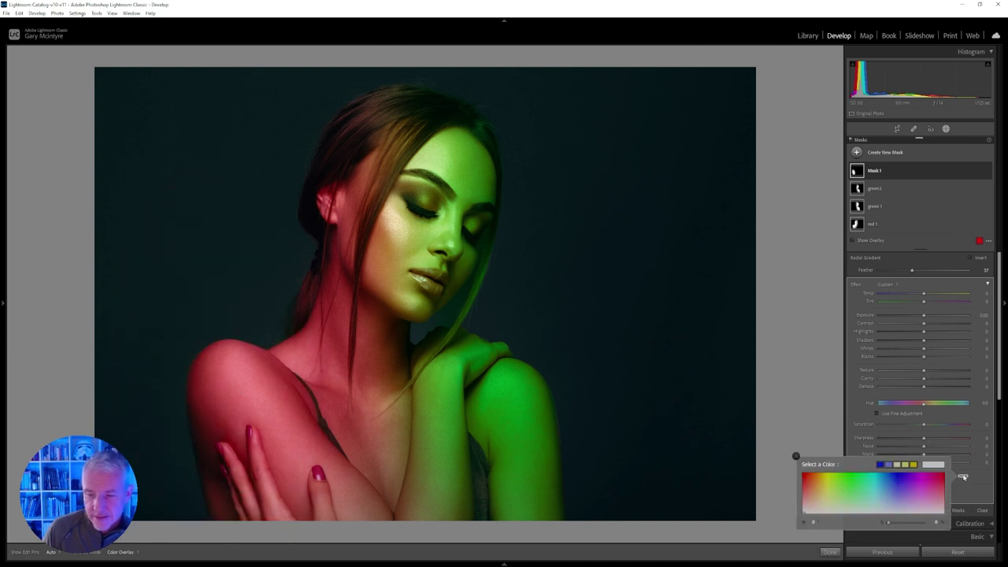
{"action": "key", "text": "o"}
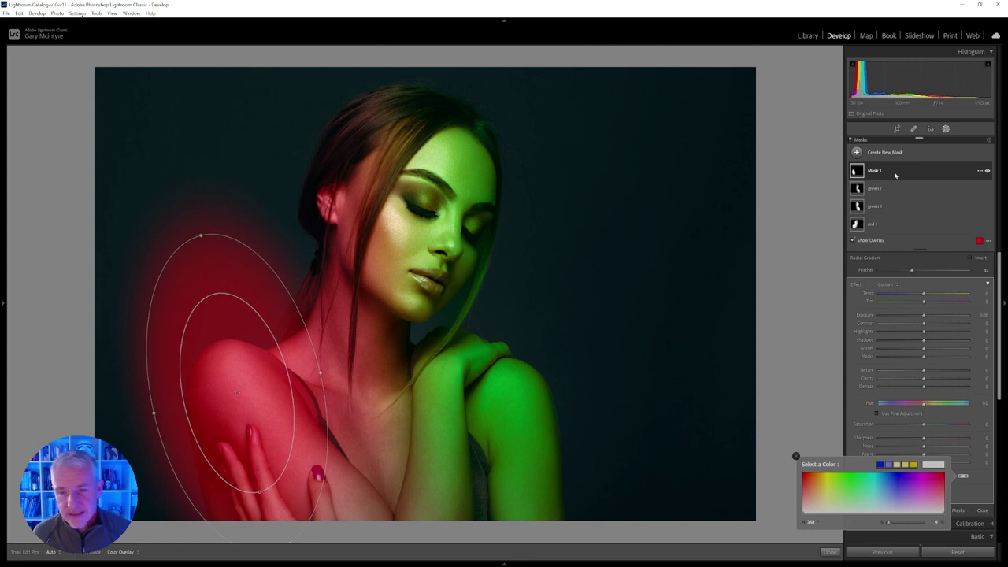
{"action": "left_click", "coordinate": [980, 172]}
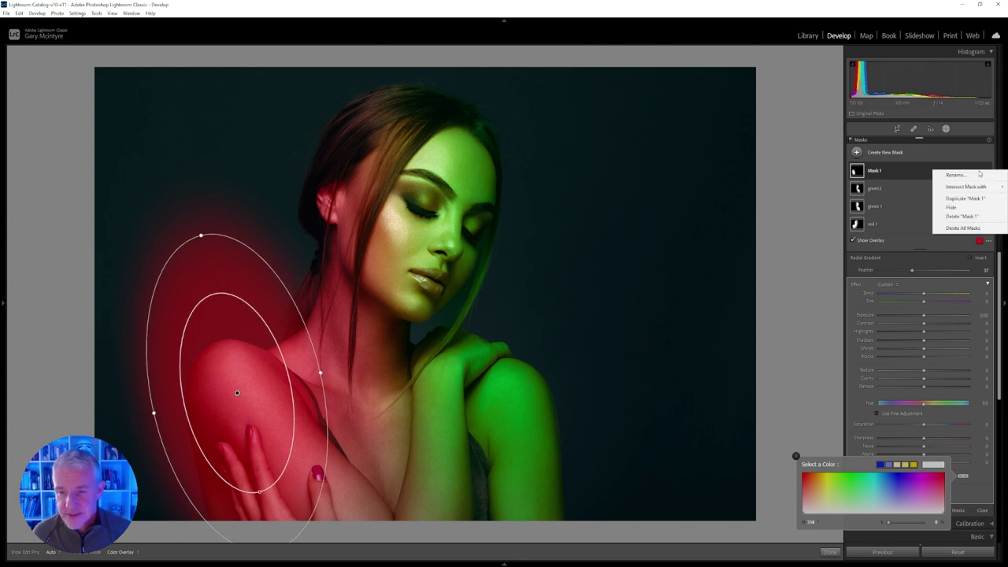
{"action": "mouse_move", "coordinate": [970, 187]}
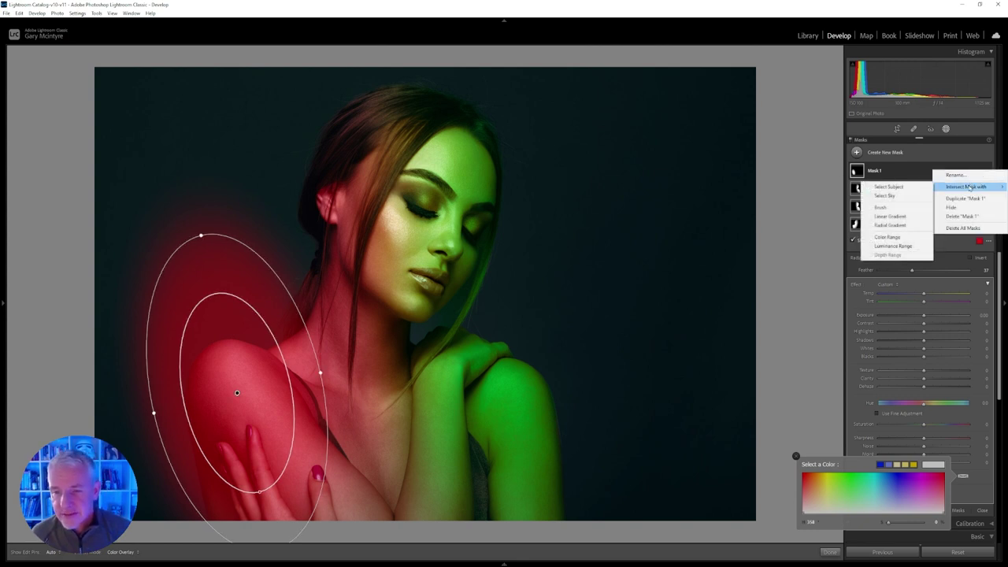
{"action": "left_click", "coordinate": [930, 187]}
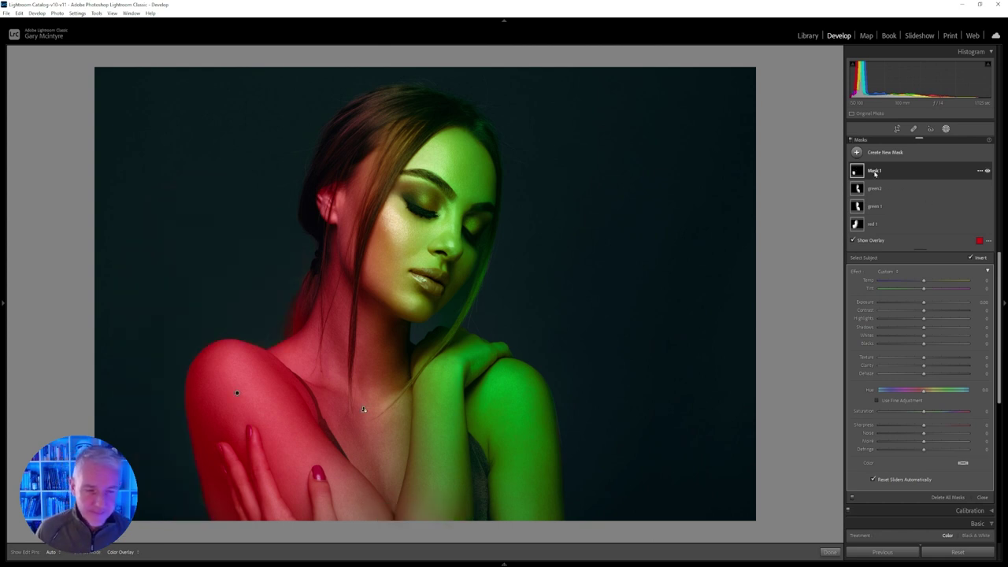
- Rename the shoulder mask, Mask 1, as "red 2"
{"action": "double_click", "coordinate": [874, 172]}
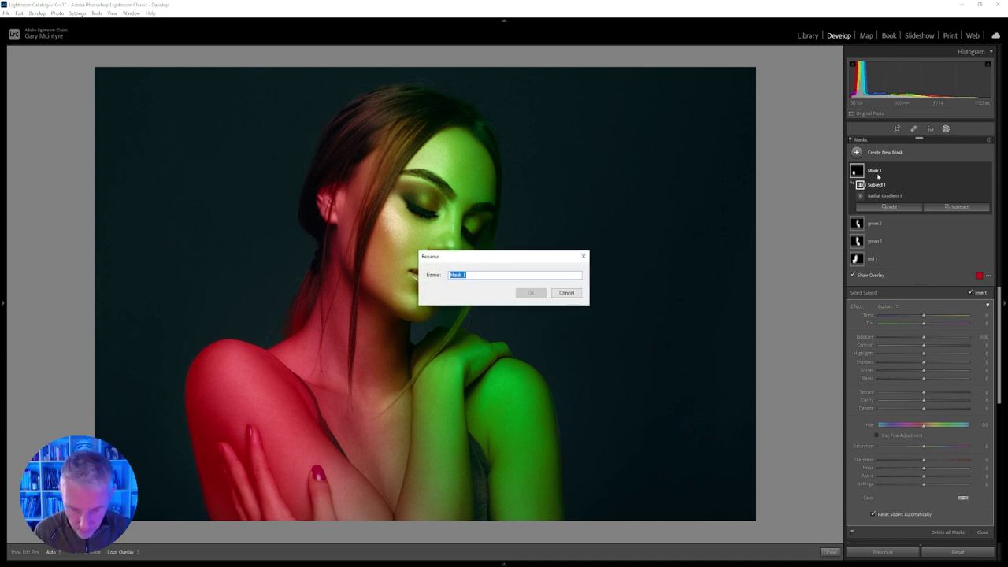
{"action": "type", "text": "red 2"}
{"action": "key", "text": "Return"}
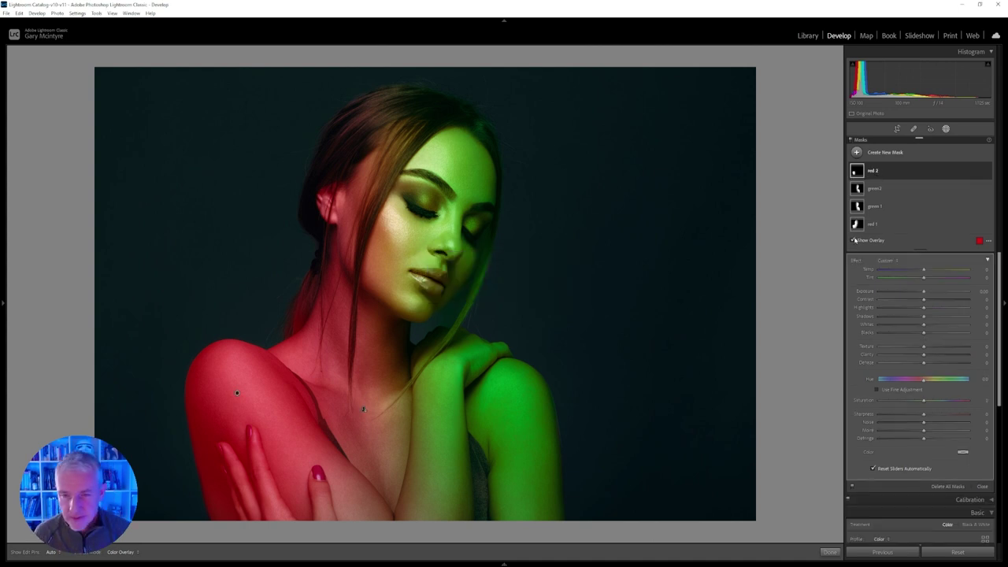
- Give the red 2 mask a fully saturated red color and set its Exposure to 0.28
{"action": "left_click", "coordinate": [853, 240]}
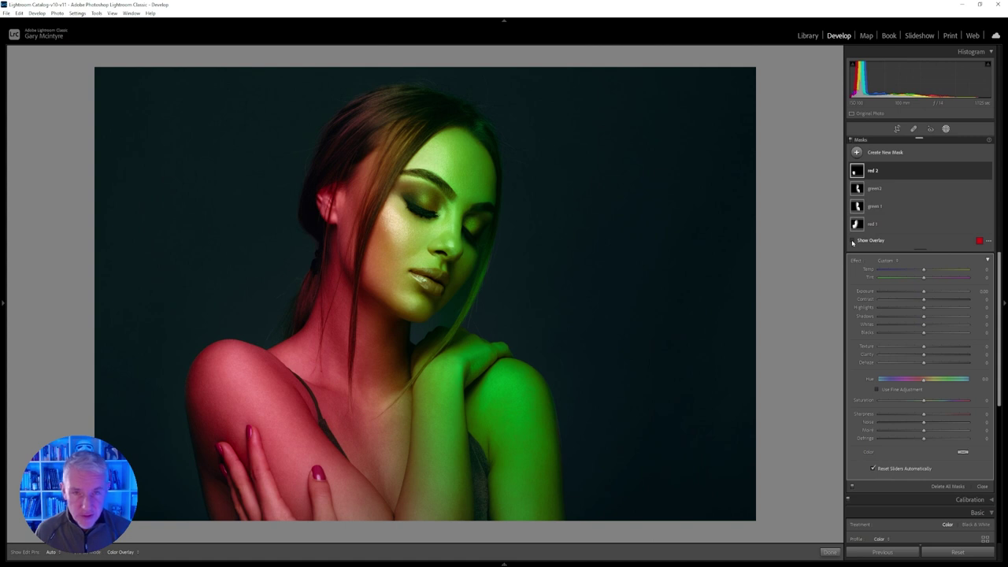
{"action": "left_click", "coordinate": [962, 451]}
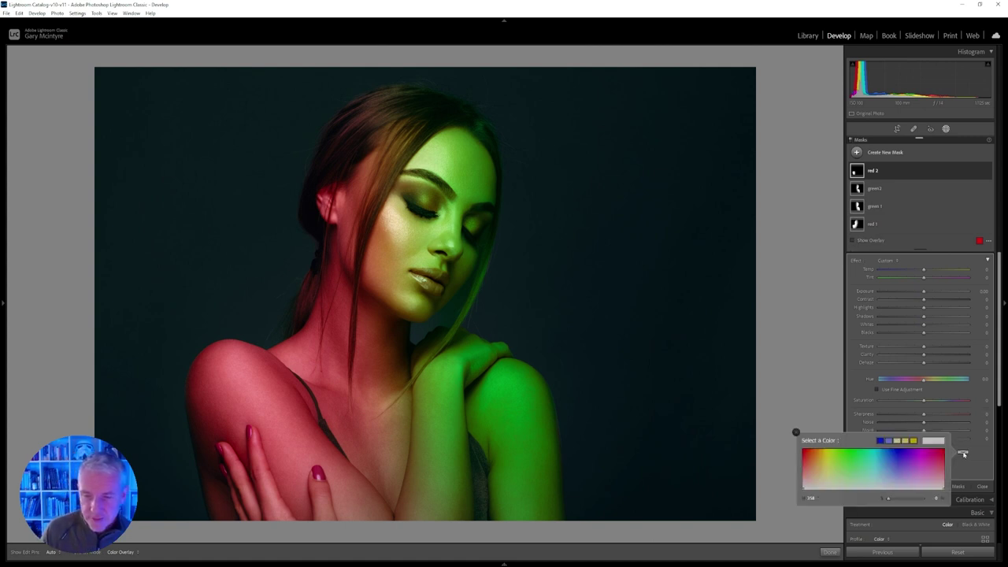
{"action": "key", "text": "o"}
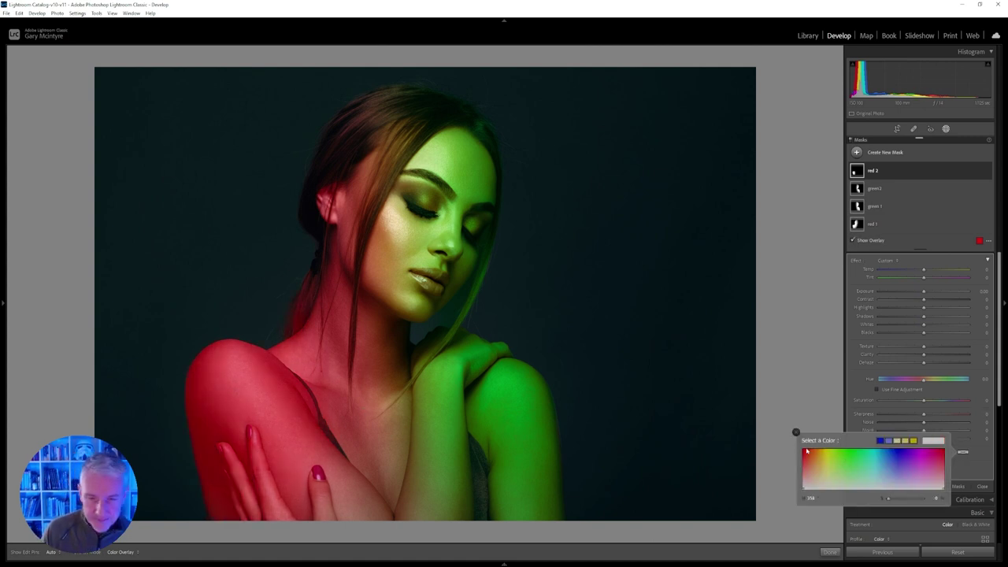
{"action": "left_click", "coordinate": [795, 432]}
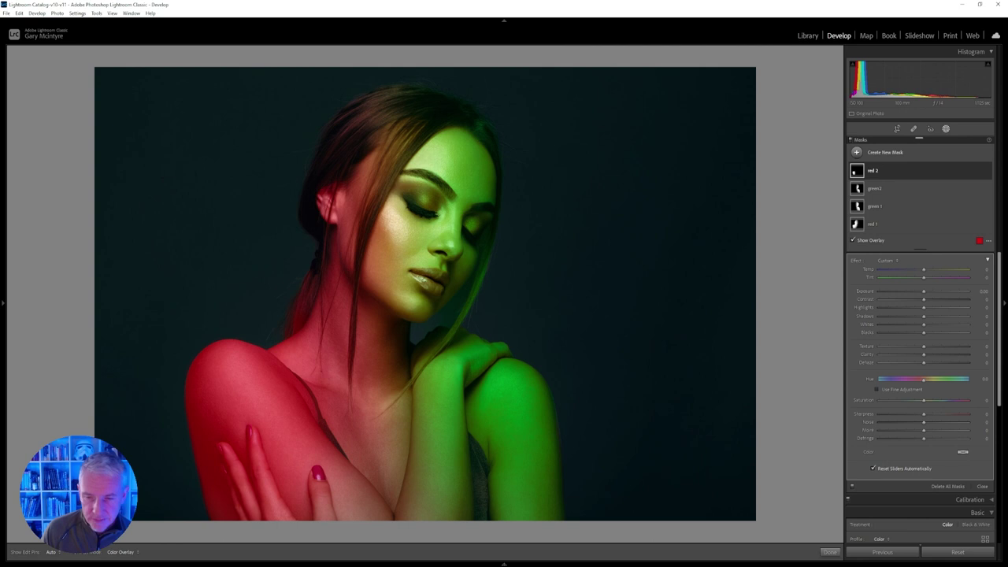
{"action": "left_click", "coordinate": [964, 453]}
{"action": "key", "text": "o"}
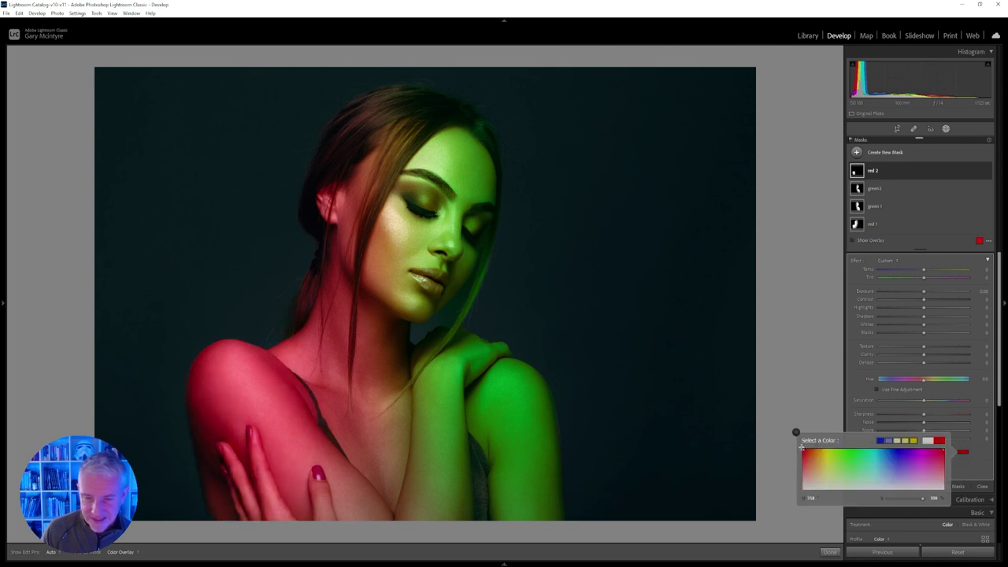
{"action": "left_click", "coordinate": [987, 469]}
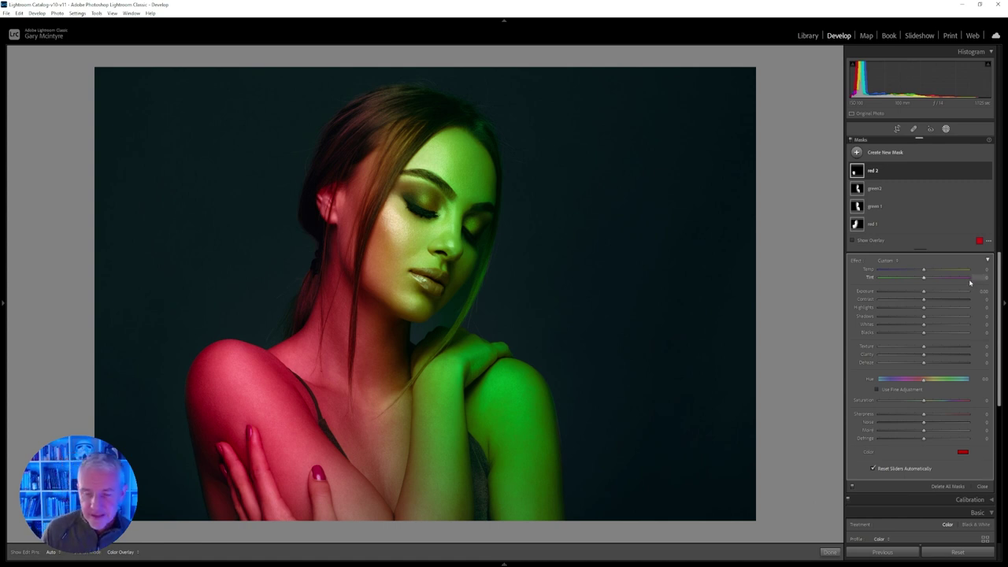
{"action": "left_click_drag", "start_coordinate": [925, 293], "coordinate": [927, 293]}
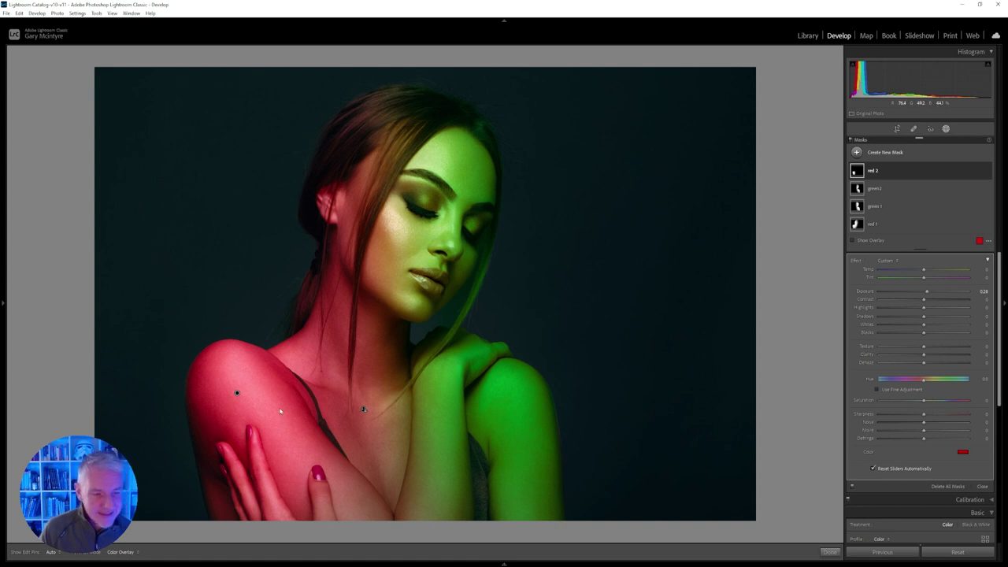
- Enlarge the radial gradient of red 2, shift it toward the crossed arms and tilt it further to follow the upper arm
{"action": "left_click", "coordinate": [859, 241]}
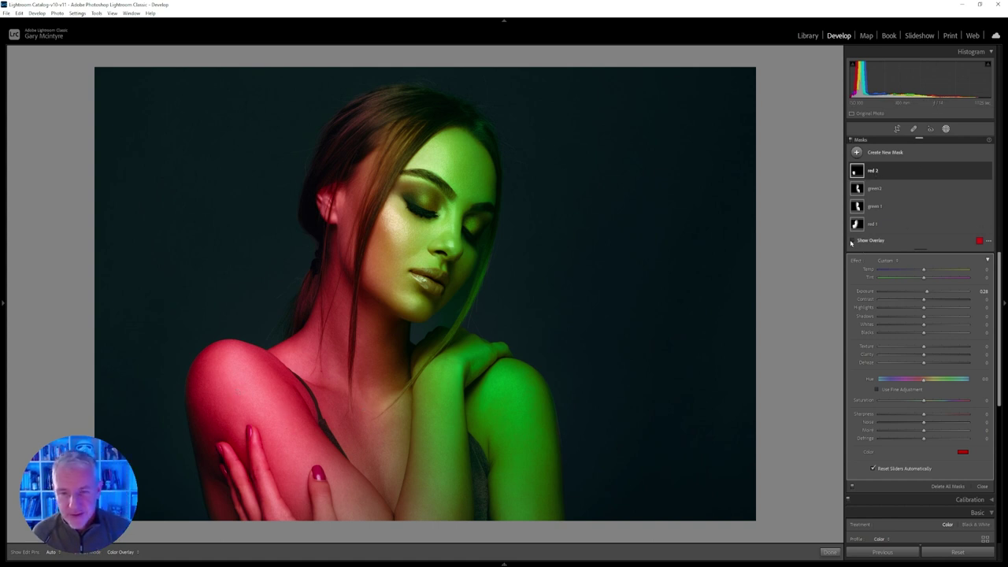
{"action": "left_click", "coordinate": [237, 393]}
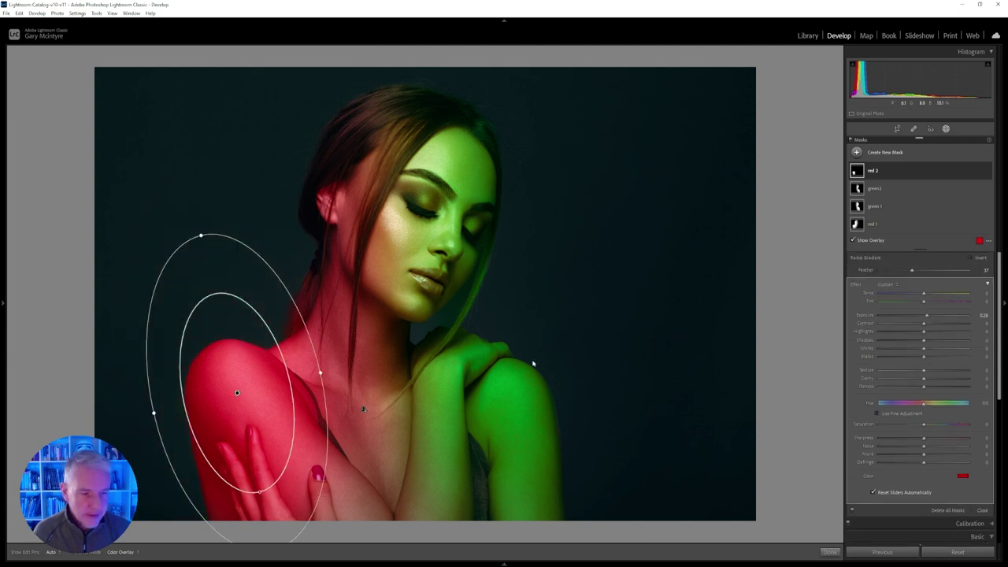
{"action": "left_click_drag", "start_coordinate": [322, 373], "coordinate": [344, 373]}
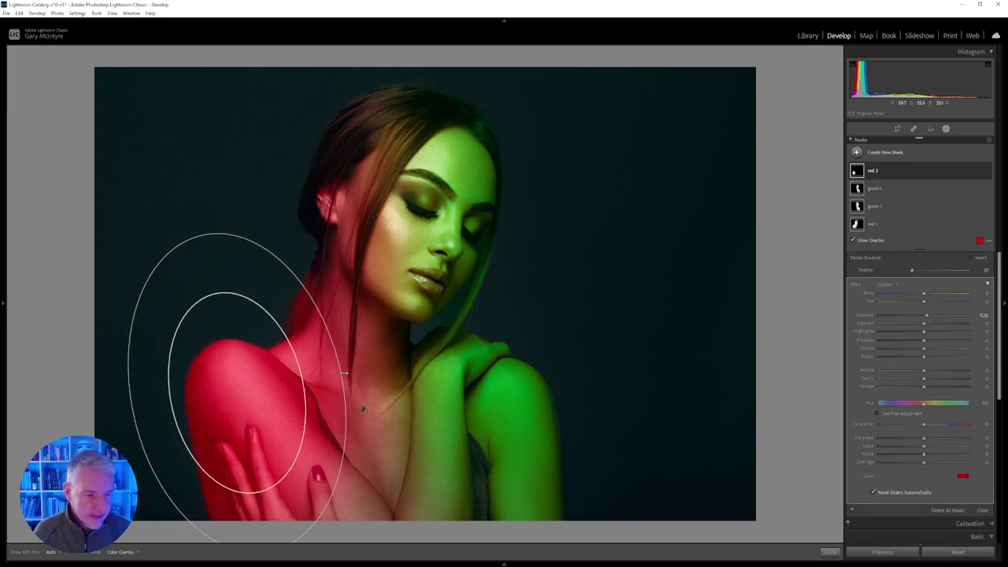
{"action": "left_click_drag", "start_coordinate": [201, 231], "coordinate": [195, 198]}
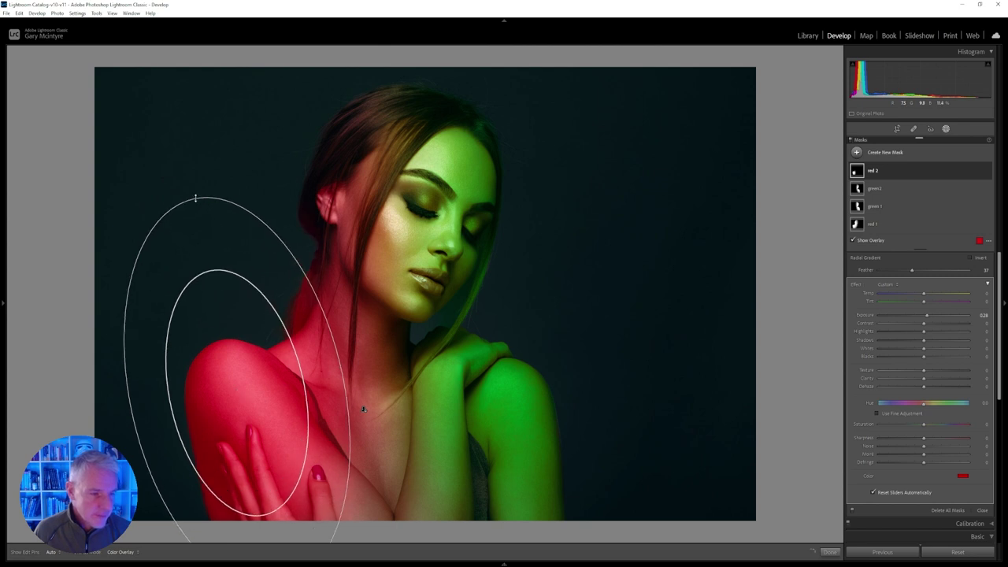
{"action": "left_click_drag", "start_coordinate": [240, 394], "coordinate": [259, 417]}
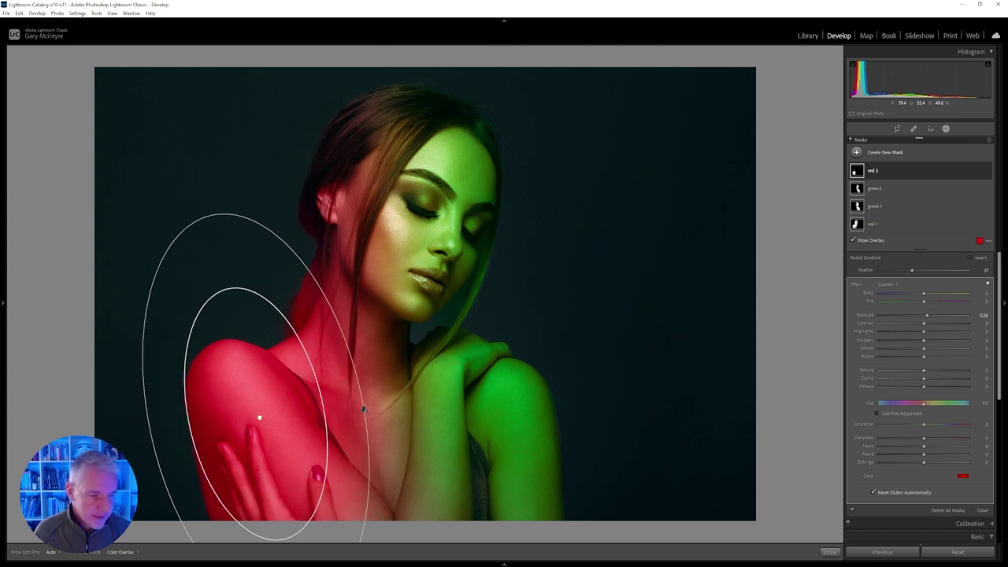
{"action": "left_click_drag", "start_coordinate": [370, 392], "coordinate": [364, 376]}
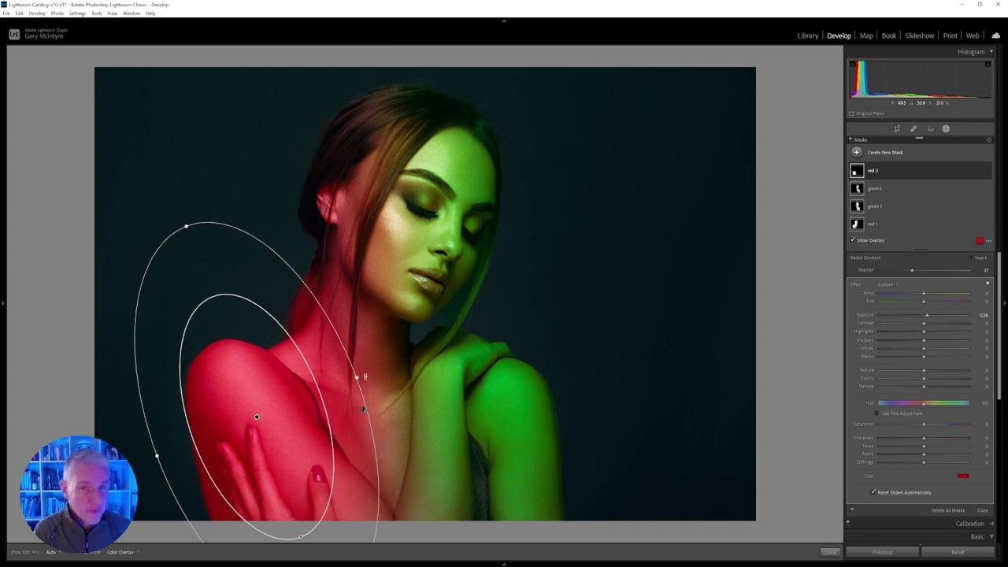
- Set the Highlights of red 2 to 24 and raise the Highlights of green2 slightly
{"action": "mouse_move", "coordinate": [929, 174]}
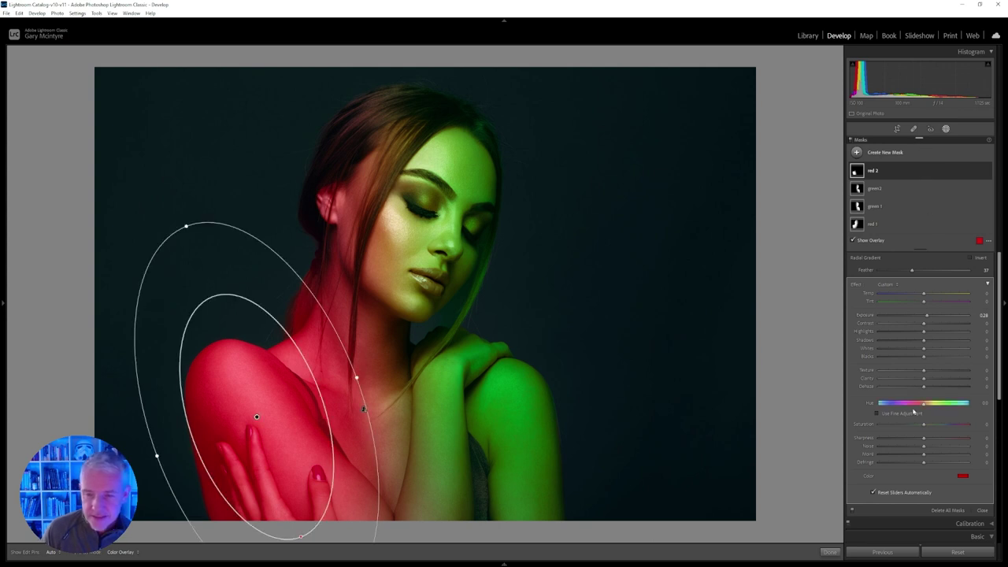
{"action": "key", "text": "o"}
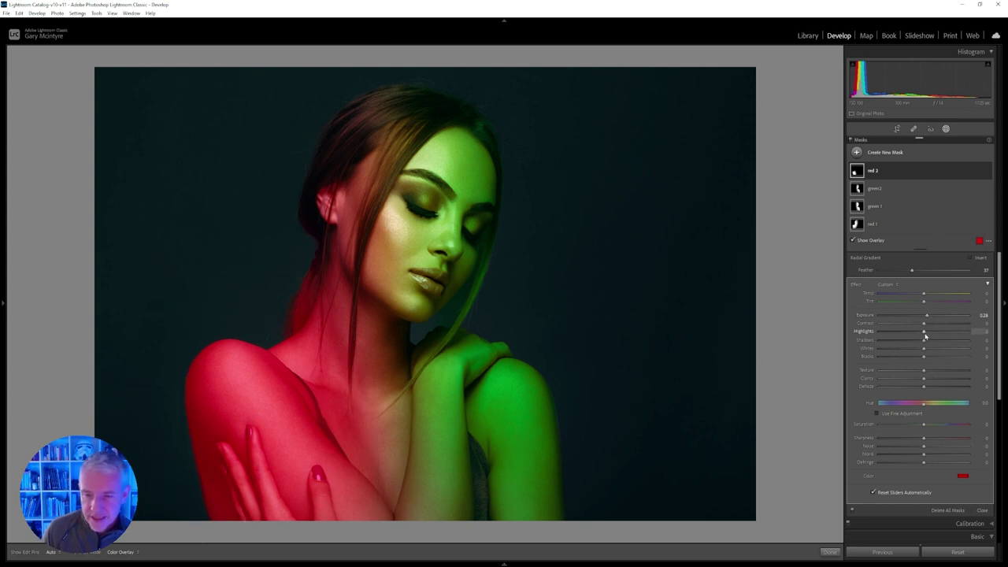
{"action": "left_click_drag", "start_coordinate": [929, 333], "coordinate": [935, 333]}
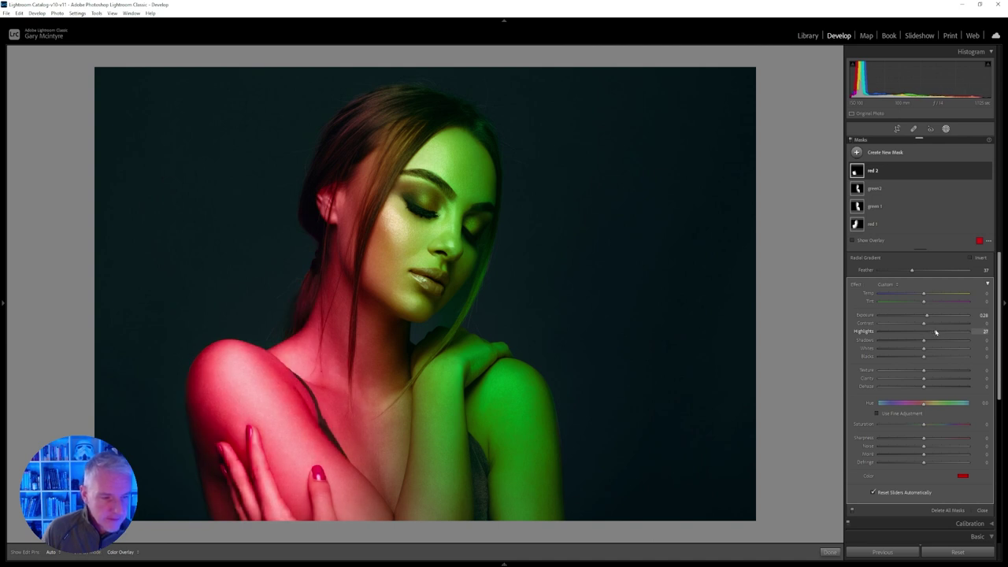
{"action": "key", "text": "o"}
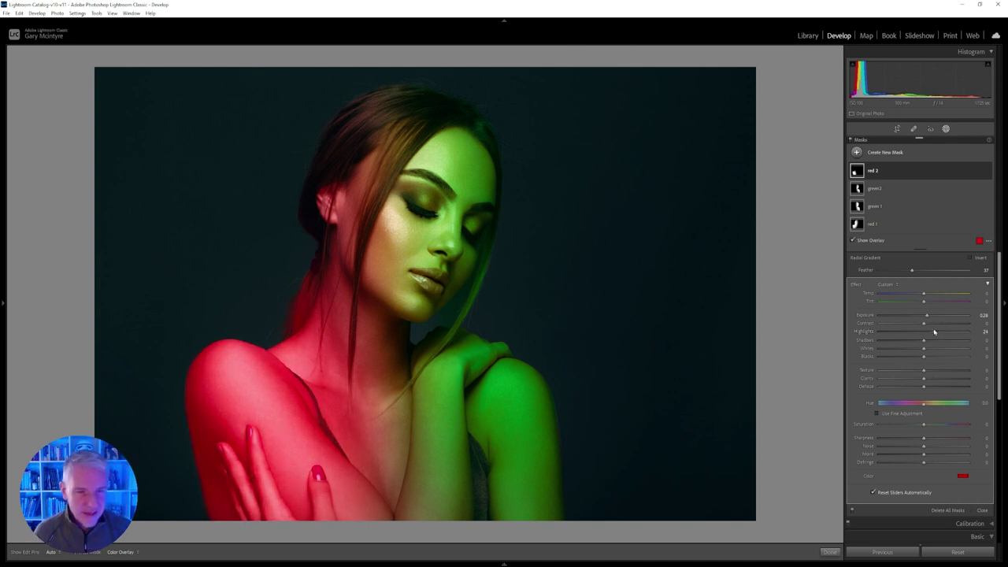
{"action": "left_click", "coordinate": [874, 188]}
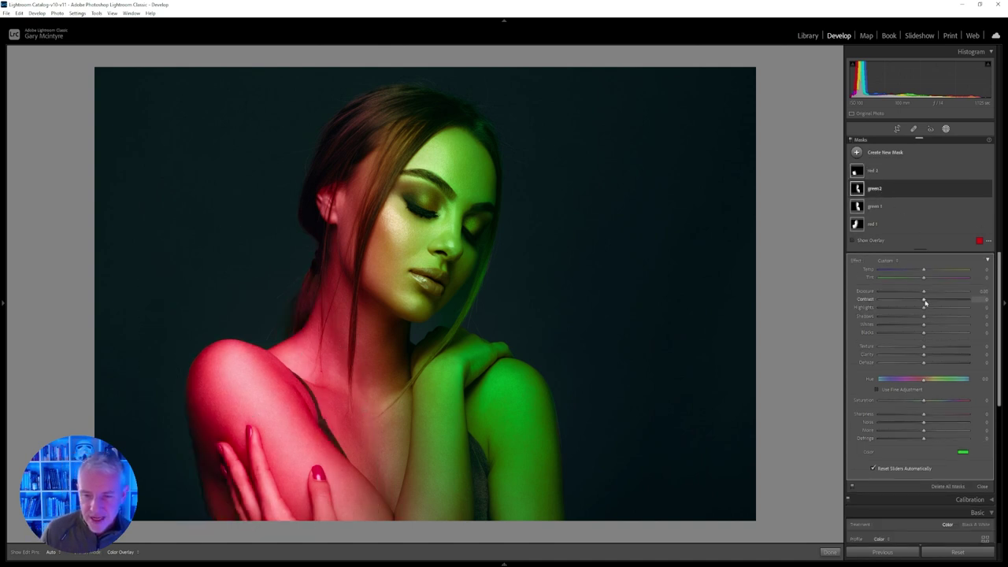
{"action": "mouse_move", "coordinate": [925, 310]}
{"action": "left_mouse_down"}
{"action": "mouse_move", "coordinate": [946, 313]}
{"action": "mouse_move", "coordinate": [929, 312]}
{"action": "left_mouse_up"}
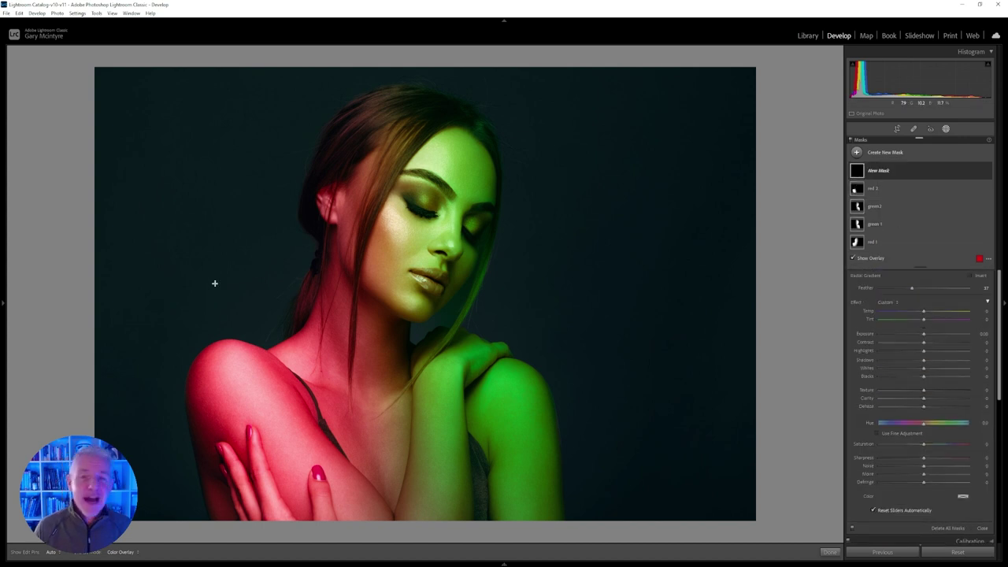
- Draw a new radial gradient mask as a large tilted ellipse covering the backdrop behind the woman's head, neck and red-lit shoulder
{"action": "left_click_drag", "start_coordinate": [236, 244], "coordinate": [331, 476]}
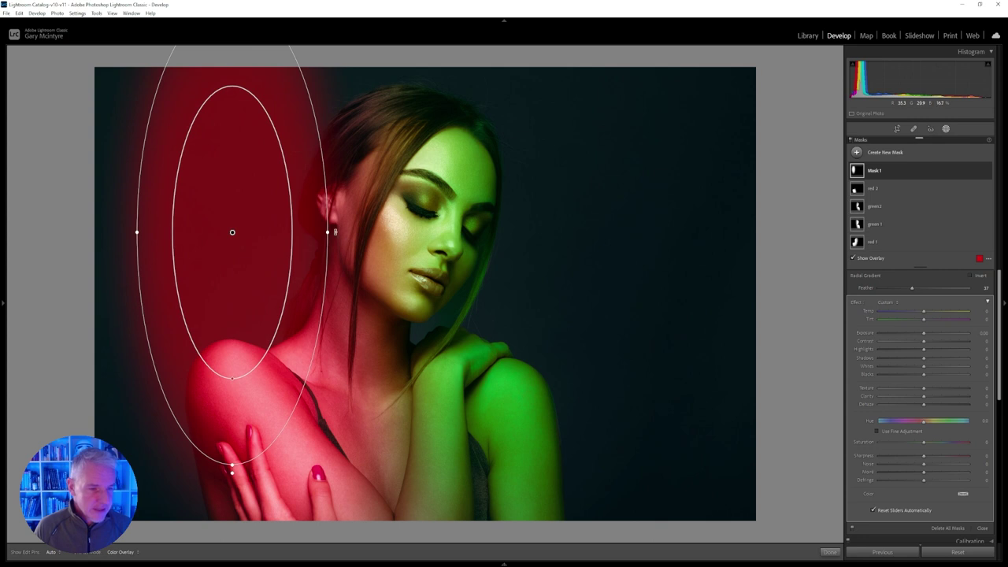
{"action": "left_click_drag", "start_coordinate": [336, 232], "coordinate": [334, 177]}
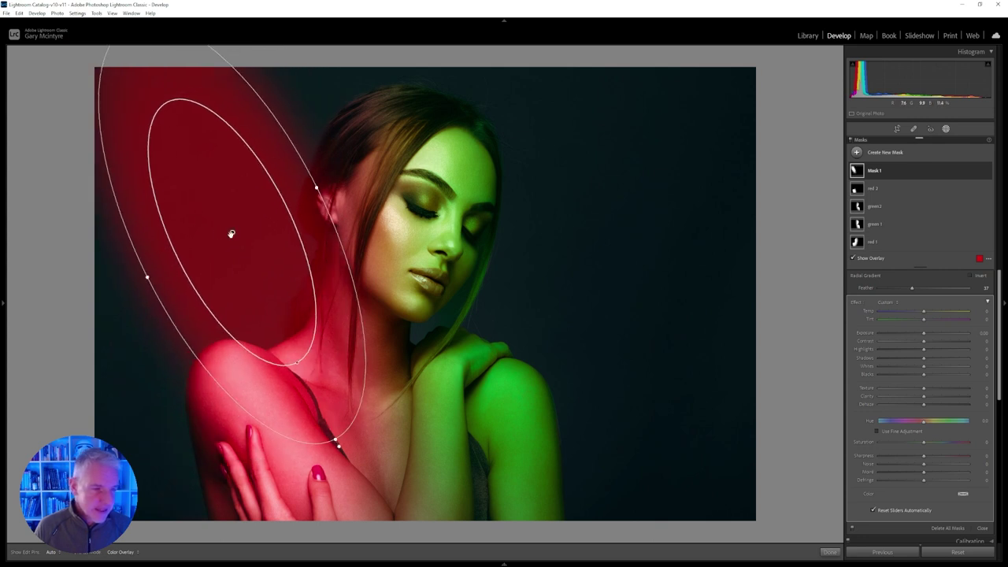
{"action": "left_click_drag", "start_coordinate": [231, 232], "coordinate": [286, 327]}
{"action": "left_click_drag", "start_coordinate": [184, 120], "coordinate": [169, 93]}
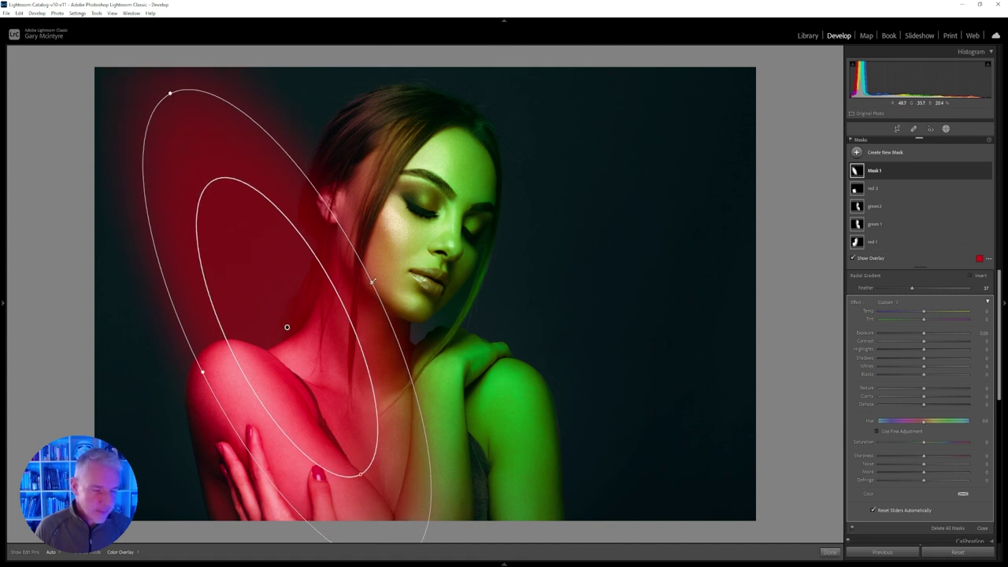
{"action": "left_click_drag", "start_coordinate": [370, 281], "coordinate": [392, 271]}
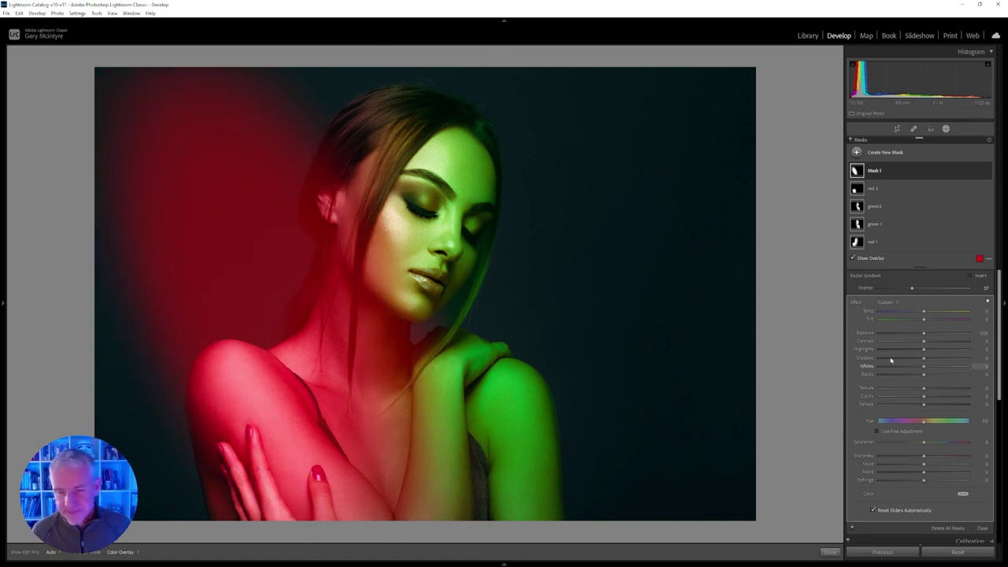
- Rename the new backdrop mask as "bg 1"
{"action": "double_click", "coordinate": [874, 171]}
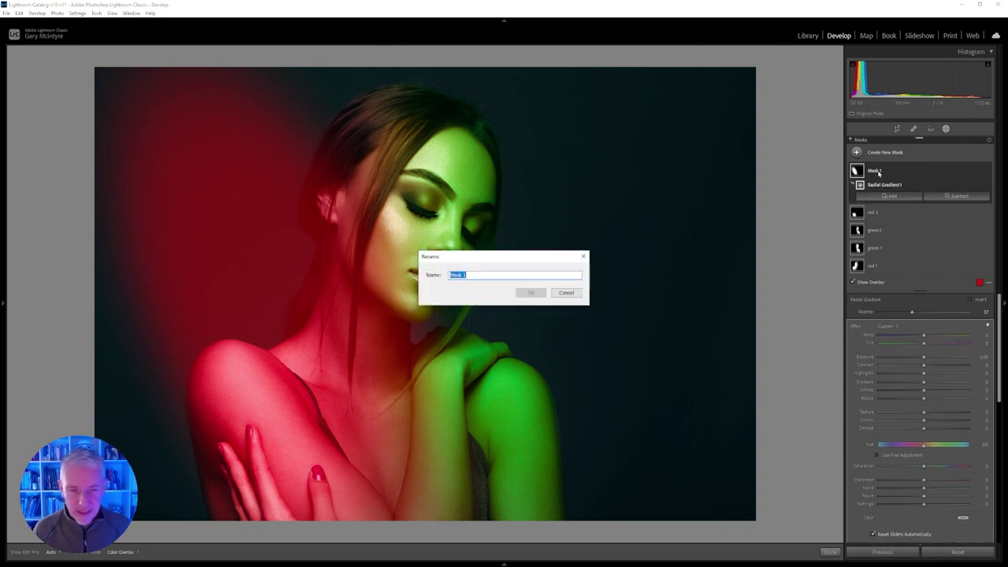
{"action": "type", "text": "bg"}
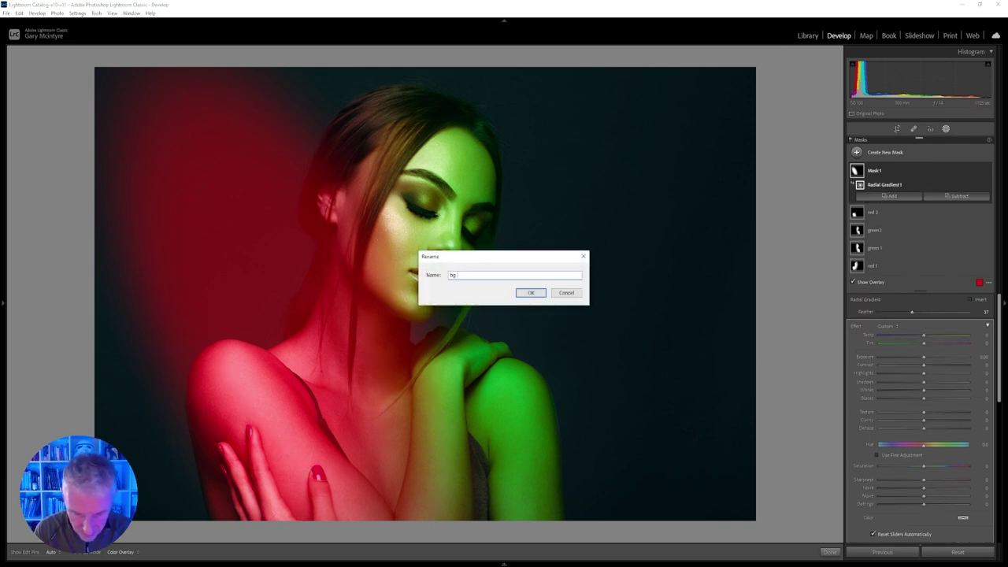
{"action": "type", "text": " 1"}
{"action": "key", "text": "Return"}
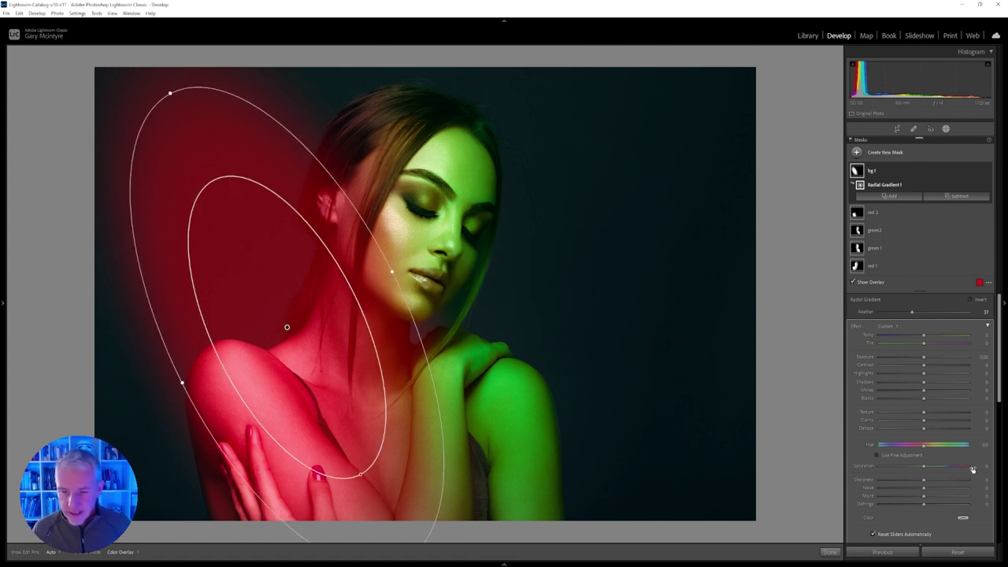
- Tint bg 1 a saturated teal and raise its Exposure to 0.96
{"action": "left_click", "coordinate": [963, 518]}
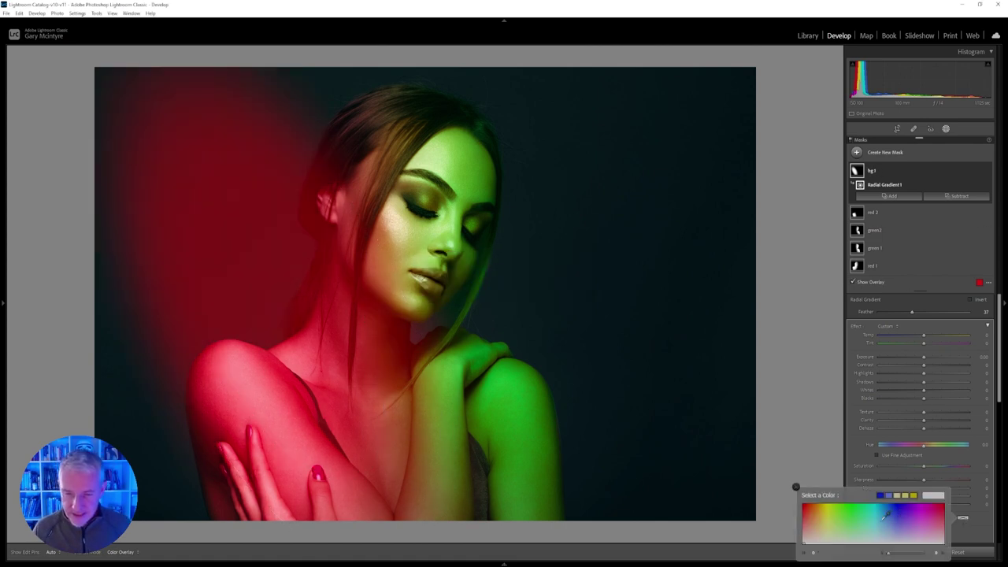
{"action": "left_click", "coordinate": [879, 516]}
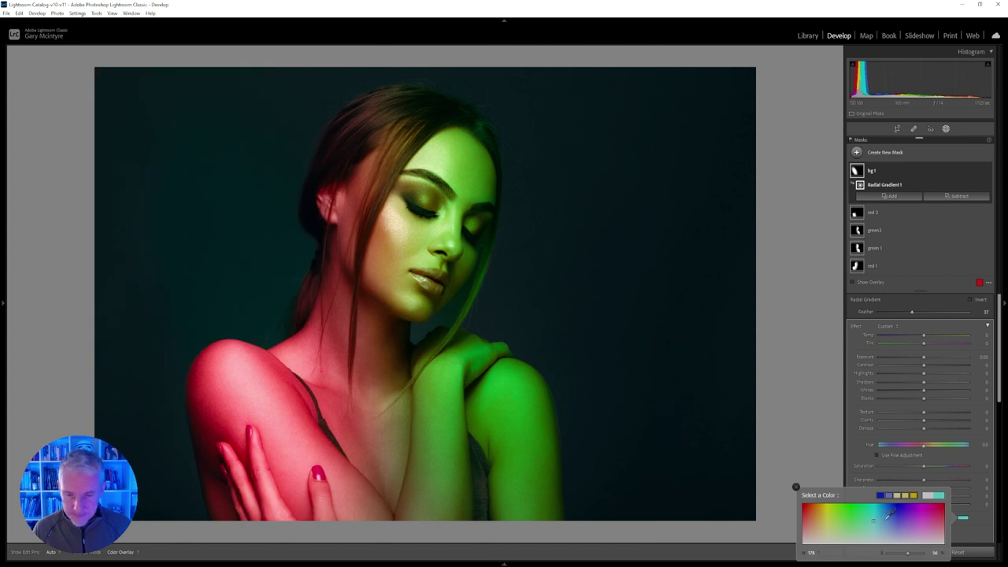
{"action": "left_click", "coordinate": [877, 511]}
{"action": "left_click", "coordinate": [879, 503]}
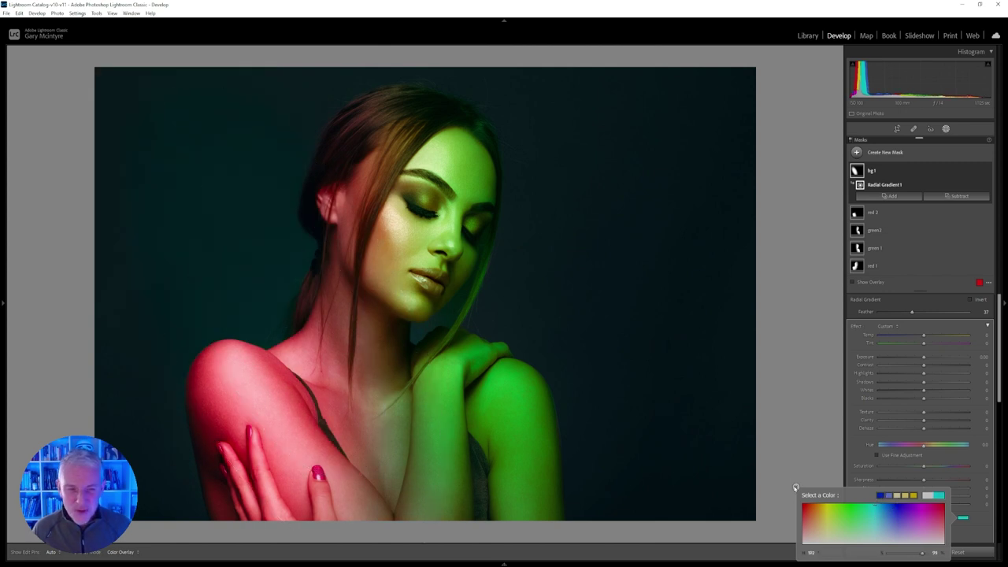
{"action": "left_click", "coordinate": [796, 486]}
{"action": "left_click_drag", "start_coordinate": [924, 360], "coordinate": [936, 357]}
{"action": "mouse_move", "coordinate": [305, 204]}
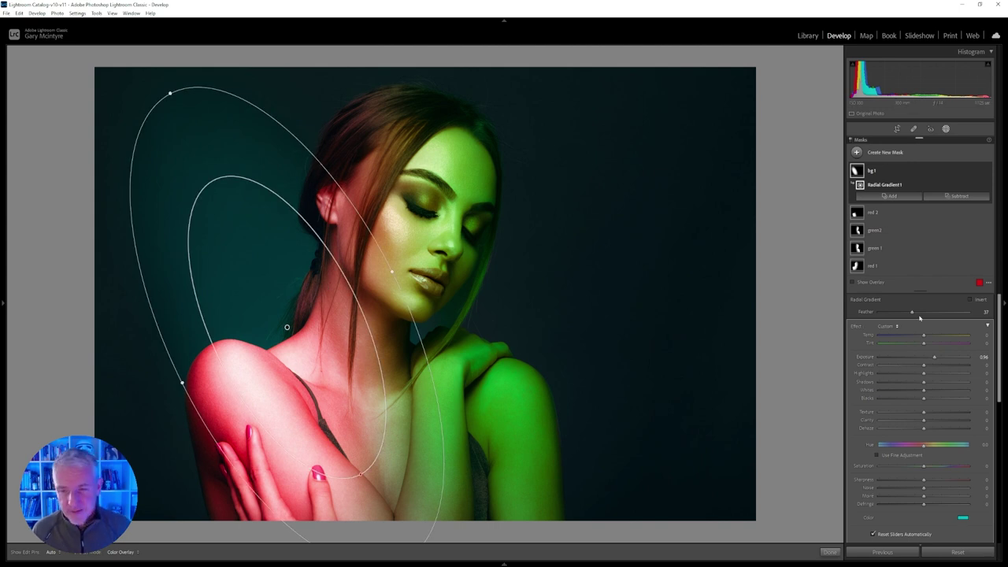
- Intersect bg 1 with Select Subject, uninverted so only the backdrop is affected, and set its Contrast to 7
{"action": "left_click", "coordinate": [981, 171]}
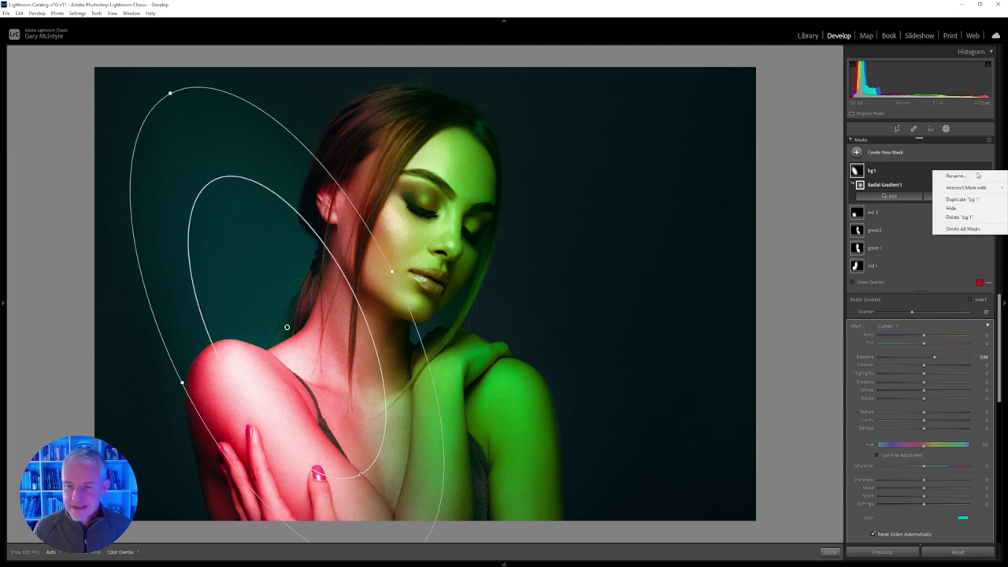
{"action": "mouse_move", "coordinate": [965, 188]}
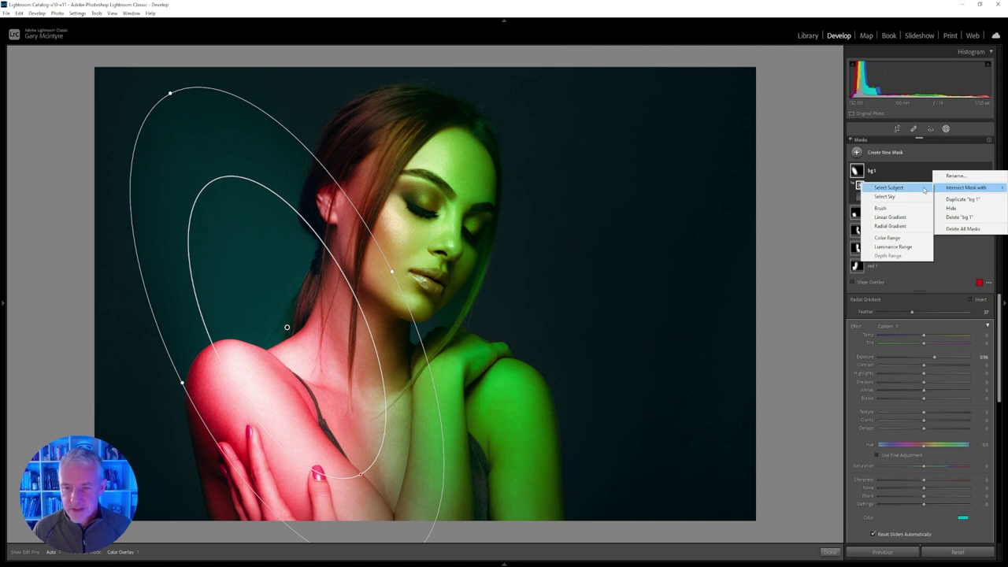
{"action": "left_click", "coordinate": [924, 189]}
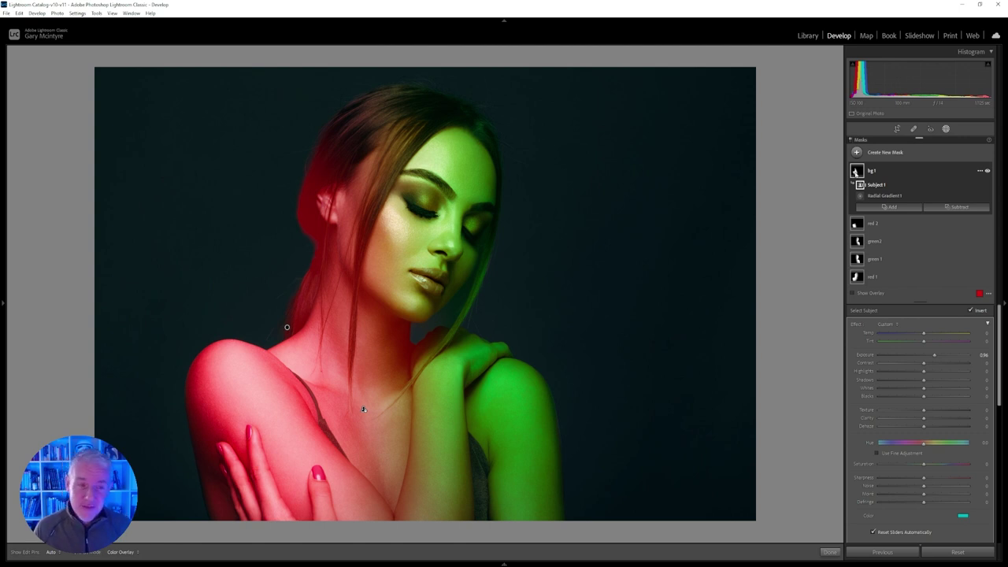
{"action": "left_click", "coordinate": [971, 310]}
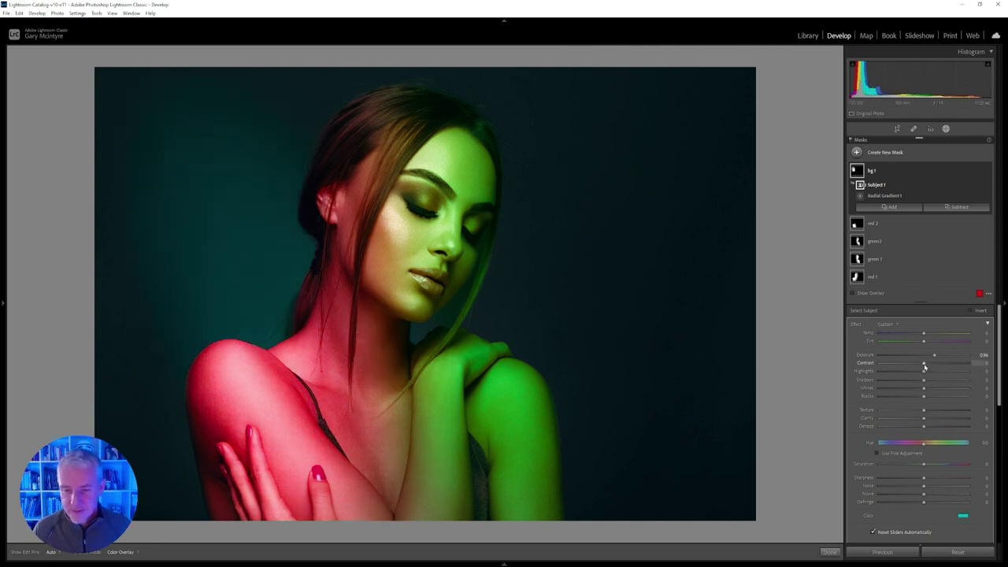
{"action": "mouse_move", "coordinate": [925, 367]}
{"action": "left_mouse_down"}
{"action": "mouse_move", "coordinate": [872, 369]}
{"action": "mouse_move", "coordinate": [928, 376]}
{"action": "left_mouse_up"}
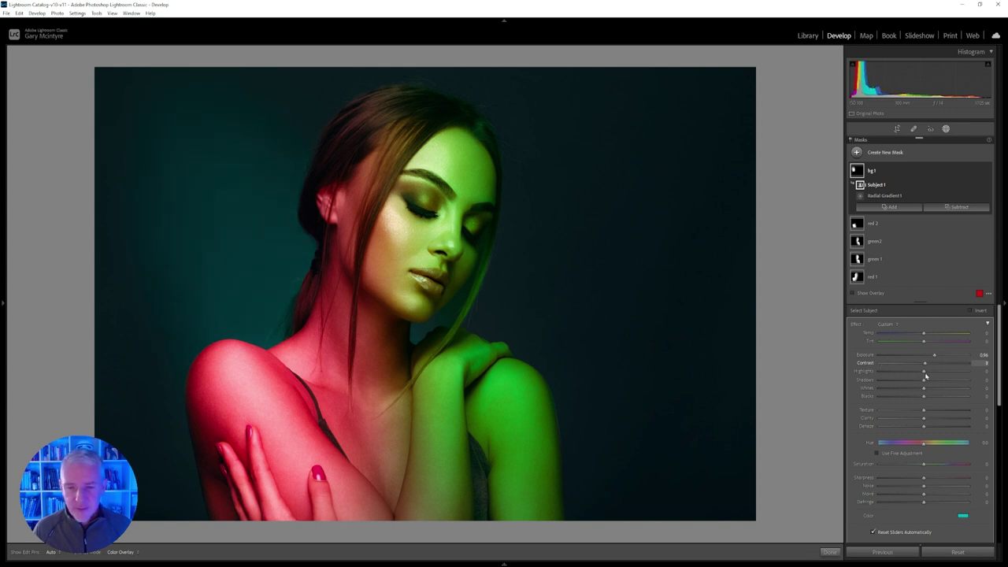
- Narrow the radial gradient of bg 1 with Feather 31, shift it toward the upper backdrop and tilt it slightly further
{"action": "left_click", "coordinate": [288, 328]}
{"action": "left_click_drag", "start_coordinate": [182, 384], "coordinate": [195, 378]}
{"action": "left_click_drag", "start_coordinate": [364, 476], "coordinate": [346, 487]}
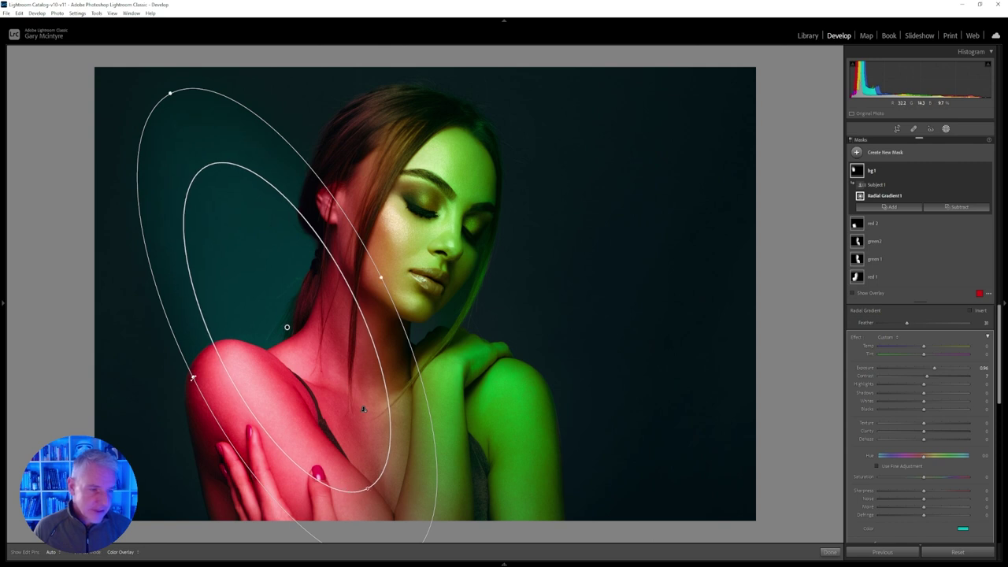
{"action": "left_click_drag", "start_coordinate": [192, 376], "coordinate": [202, 374]}
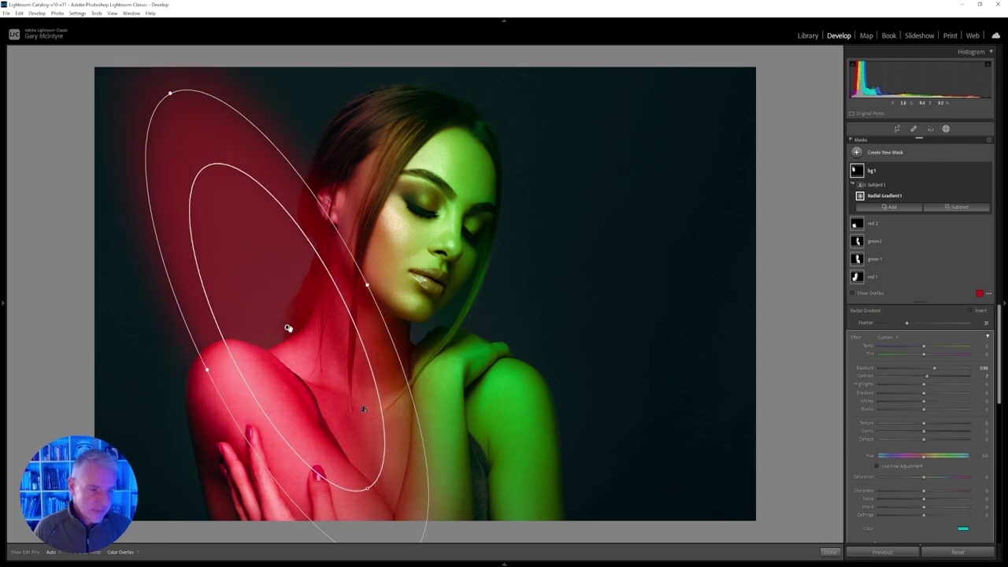
{"action": "left_click_drag", "start_coordinate": [288, 329], "coordinate": [270, 287]}
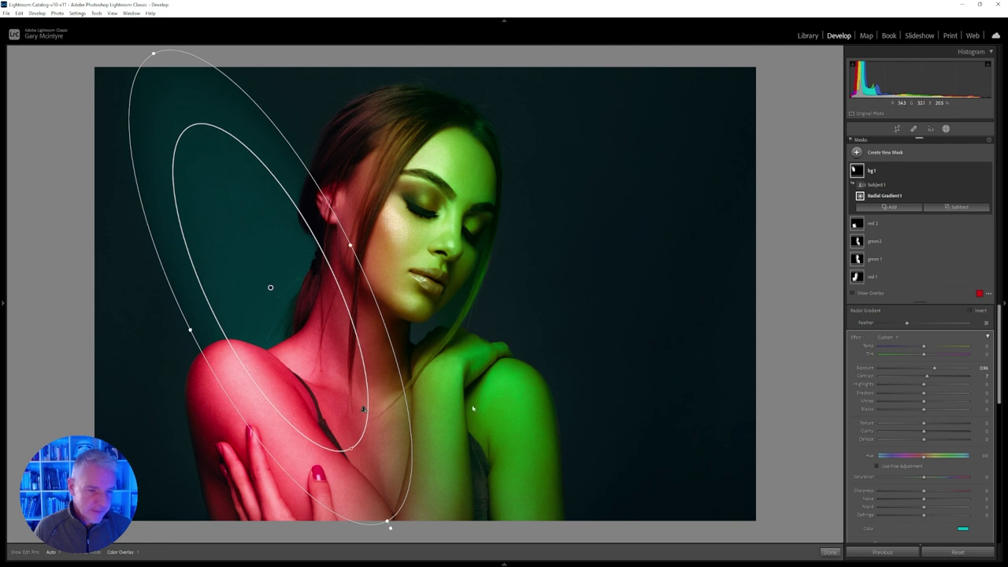
{"action": "left_click_drag", "start_coordinate": [358, 239], "coordinate": [354, 233]}
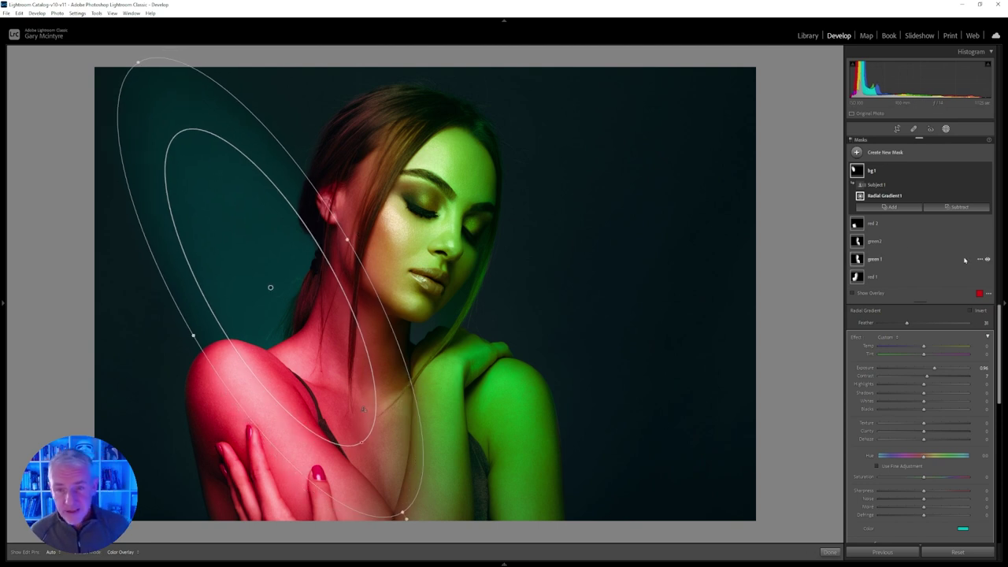
- Draw a new radial gradient mask as a narrow tilted ellipse running from the lower backdrop across the red-lit shoulder and arm
{"action": "left_click", "coordinate": [857, 153]}
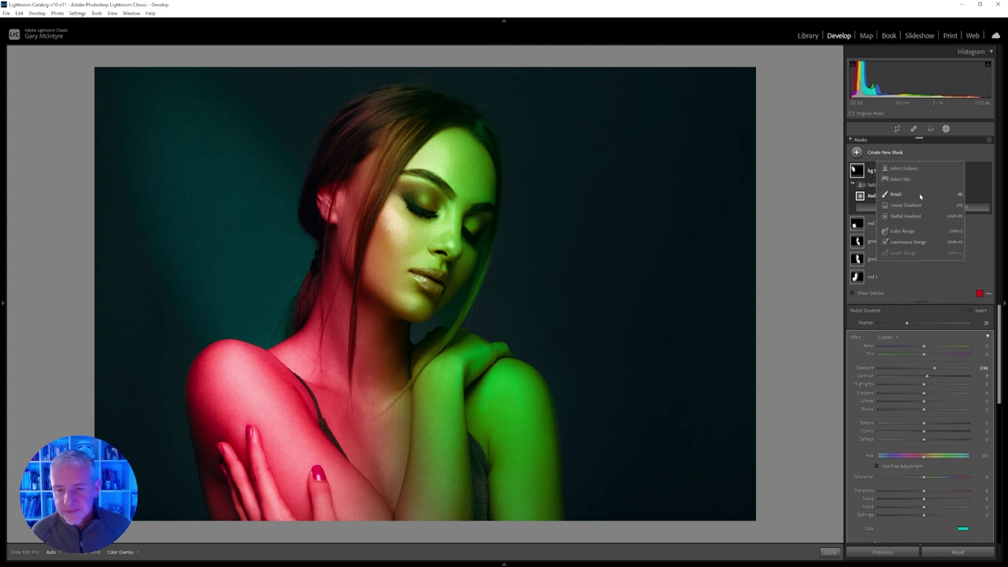
{"action": "key", "text": "Escape"}
{"action": "key", "text": "shift+m"}
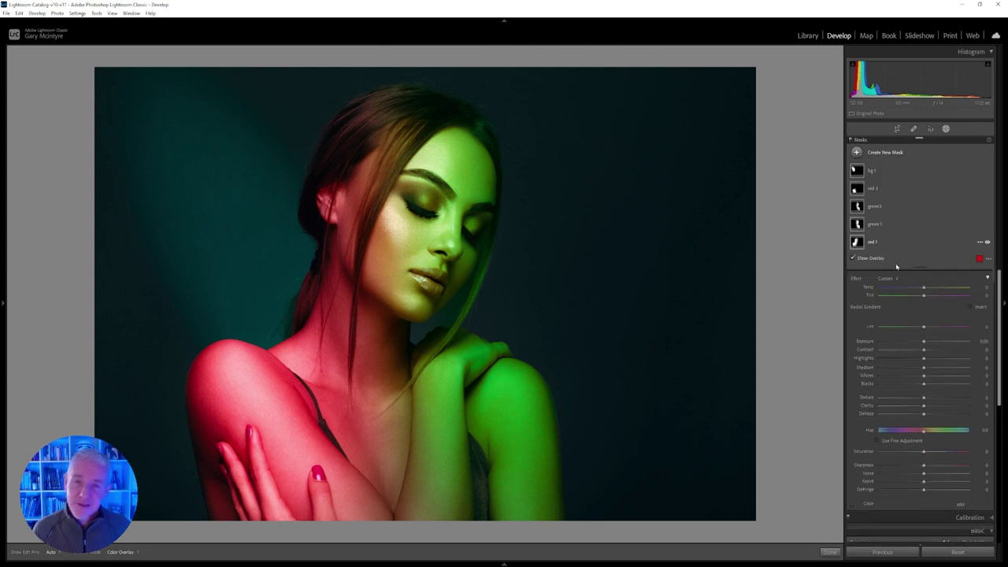
{"action": "left_click_drag", "start_coordinate": [394, 268], "coordinate": [459, 484]}
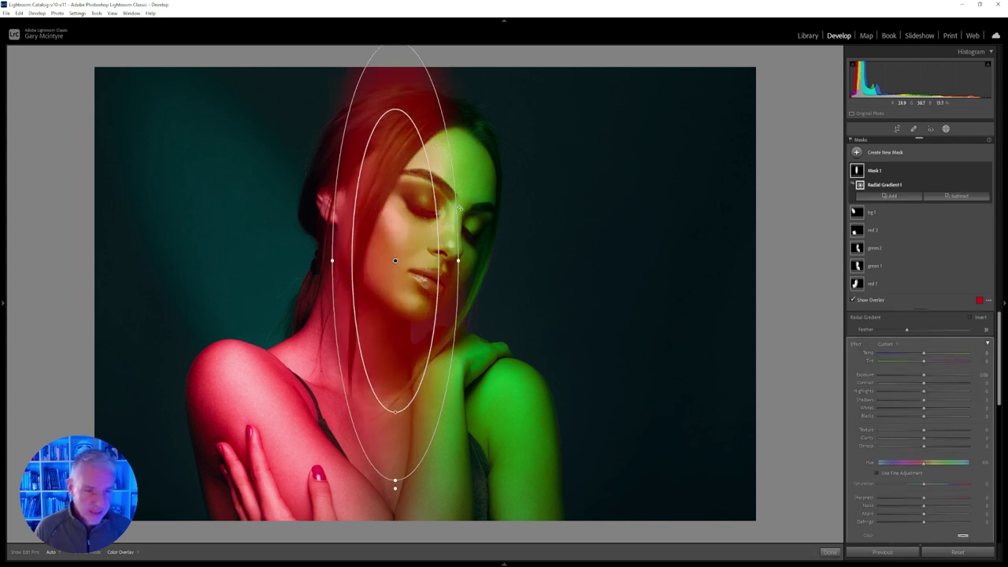
{"action": "left_click_drag", "start_coordinate": [468, 260], "coordinate": [473, 215]}
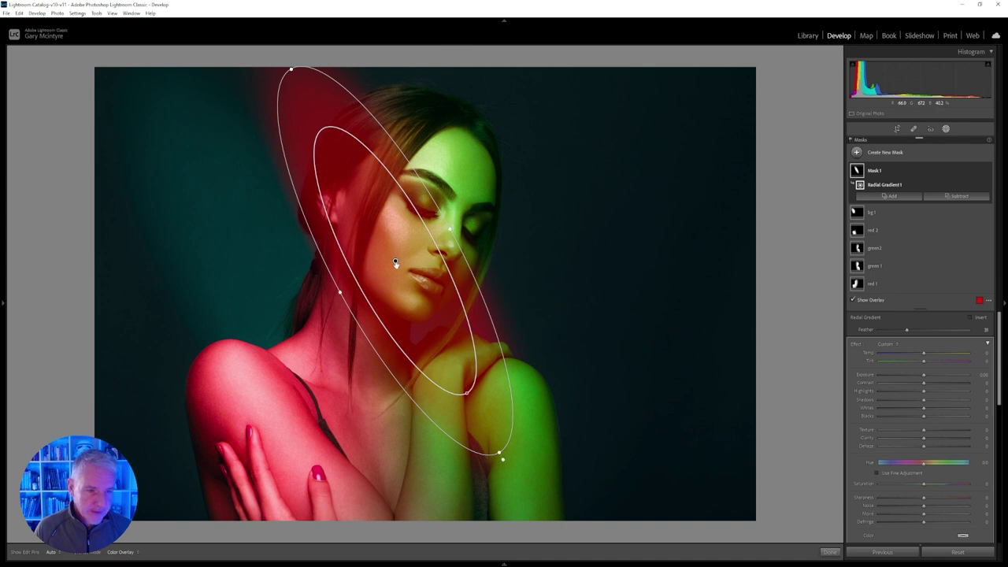
{"action": "left_click_drag", "start_coordinate": [396, 266], "coordinate": [212, 376]}
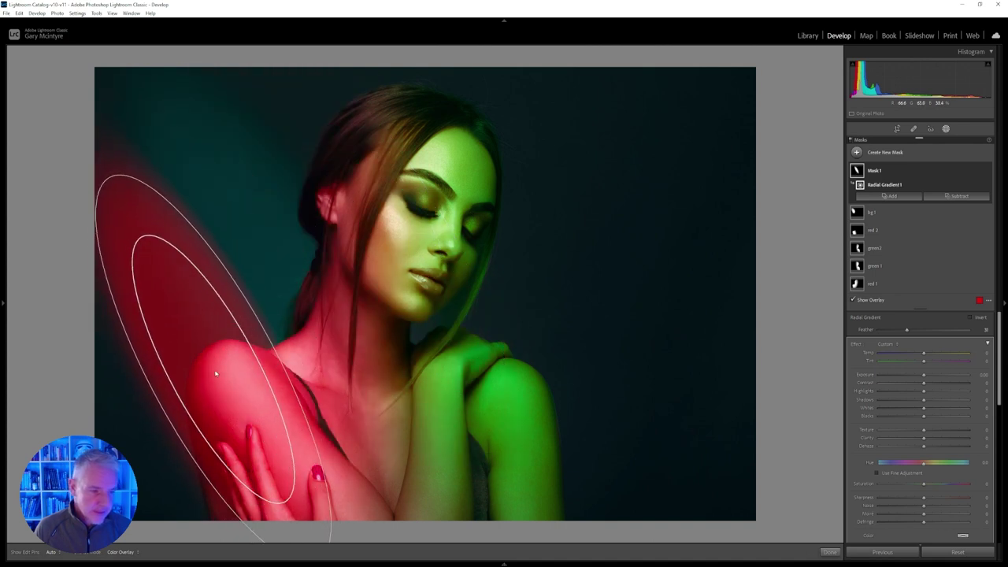
{"action": "left_click_drag", "start_coordinate": [281, 337], "coordinate": [285, 308]}
{"action": "left_click_drag", "start_coordinate": [215, 369], "coordinate": [250, 395]}
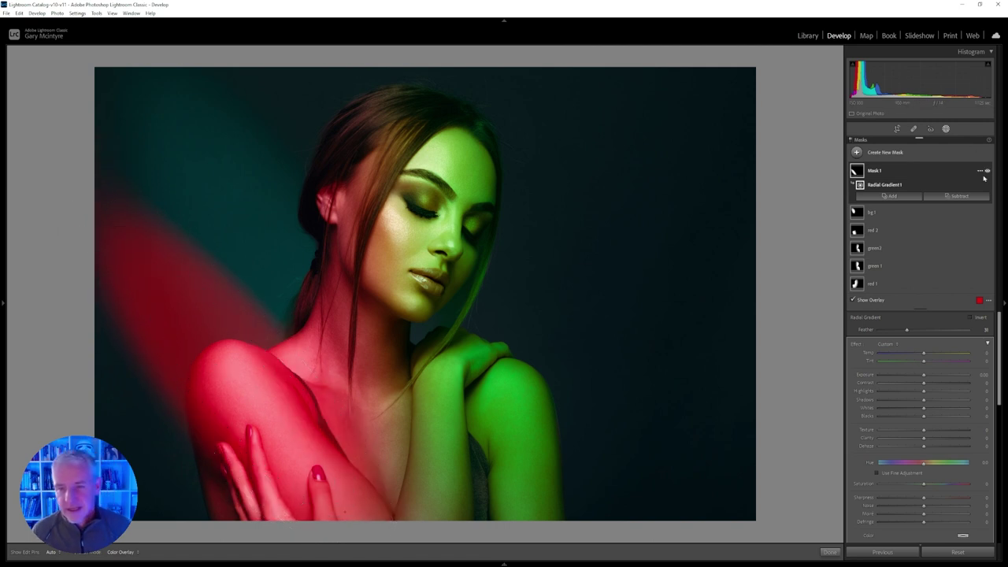
- Intersect Mask 1 with Select Subject
{"action": "left_click", "coordinate": [983, 171]}
{"action": "mouse_move", "coordinate": [974, 186]}
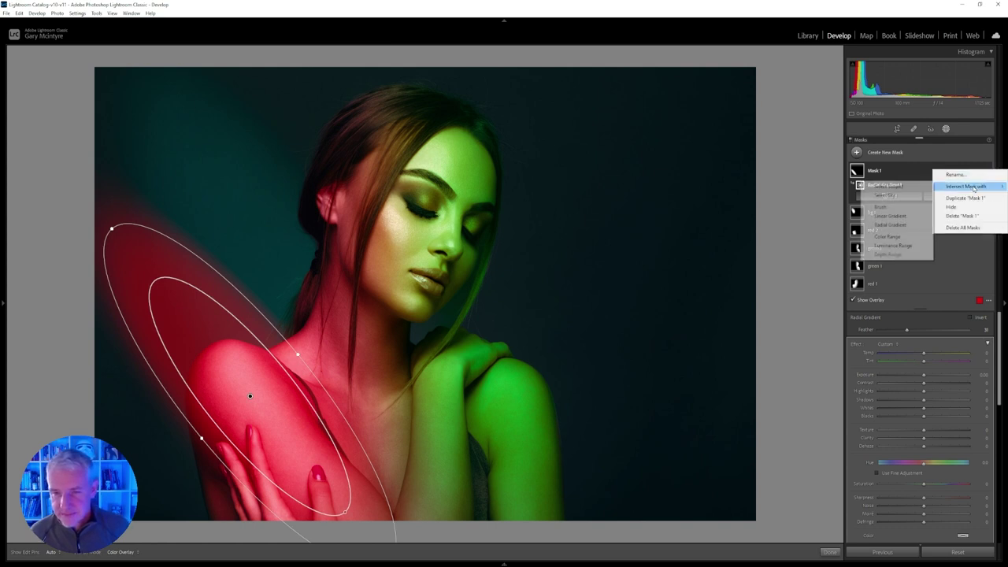
{"action": "left_click", "coordinate": [917, 186]}
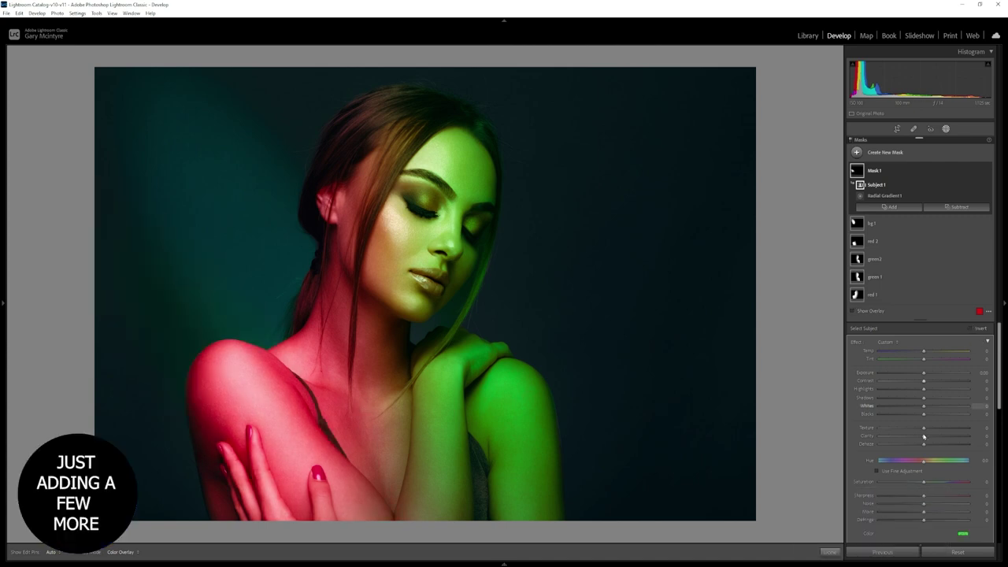
- Try a pink tint on Mask 1 with Exposure at 0.99 and Saturation at 96
{"action": "left_click", "coordinate": [963, 533]}
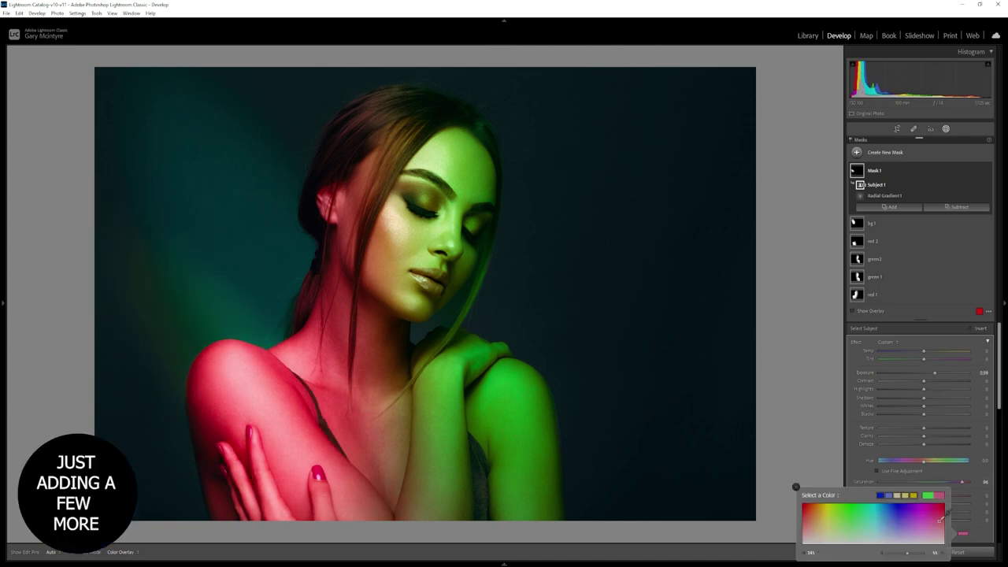
{"action": "left_click_drag", "start_coordinate": [923, 351], "coordinate": [906, 351]}
{"action": "left_click_drag", "start_coordinate": [924, 358], "coordinate": [904, 359]}
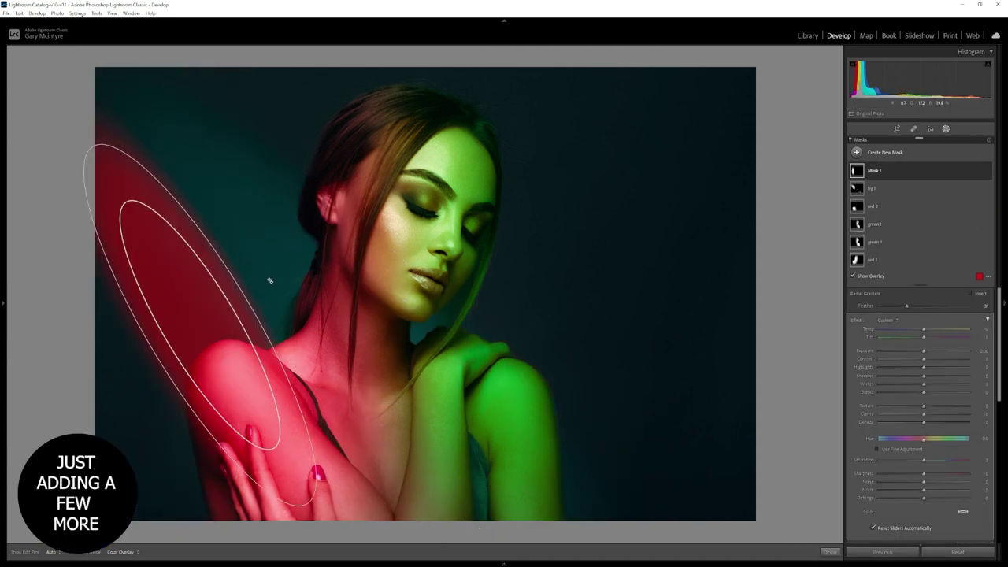
- Set the Exposure of the teal-tinted Mask 1 to 1.66 and stretch its gradient into a shallow diagonal band across the lower backdrop
{"action": "left_click_drag", "start_coordinate": [924, 351], "coordinate": [944, 352]}
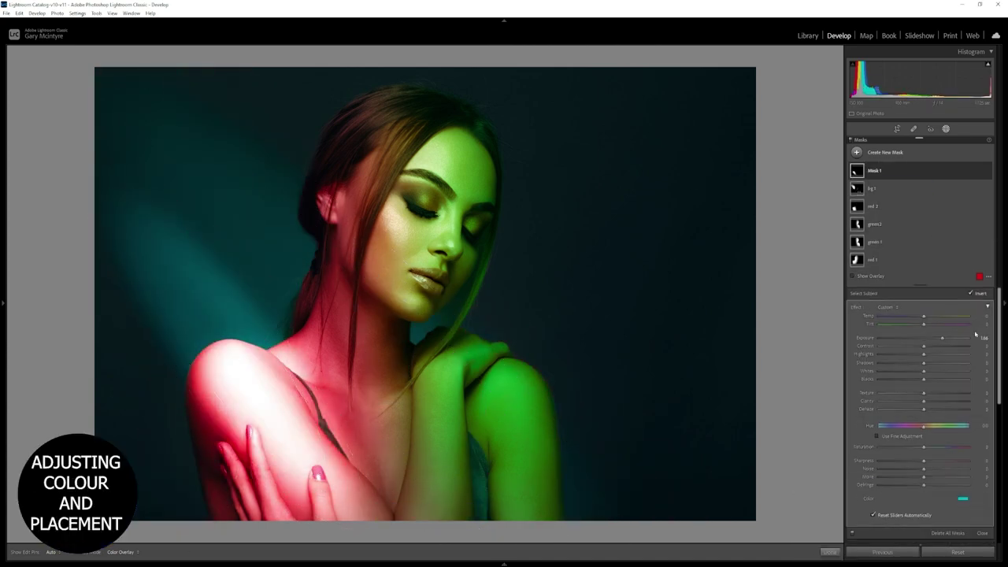
{"action": "left_click_drag", "start_coordinate": [504, 472], "coordinate": [465, 423]}
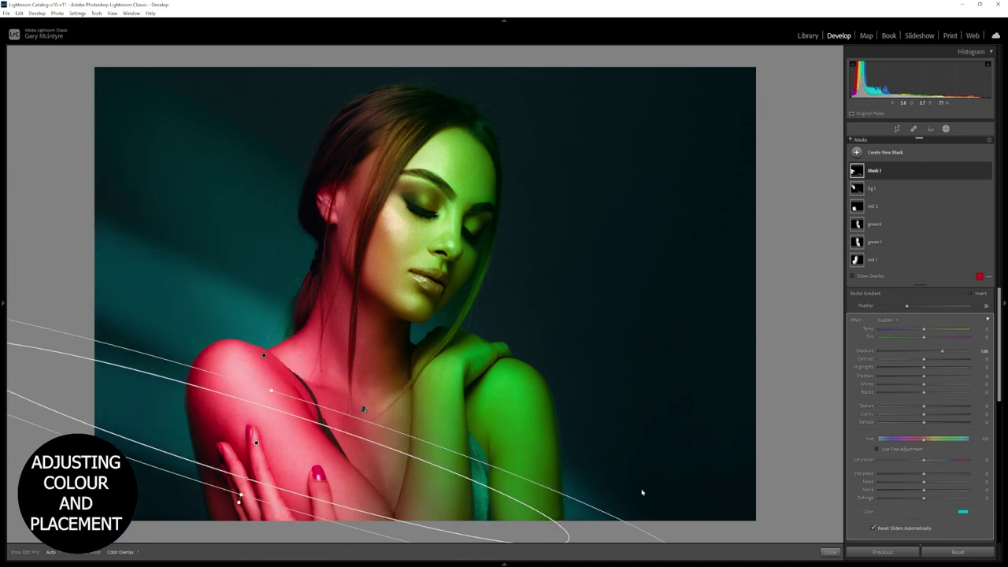
- Paint an Auto Mask brush mask over the teal-tinted clothing between the green-lit arms and lower its Exposure to -2.94
{"action": "left_click", "coordinate": [507, 491]}
{"action": "key", "text": "k"}
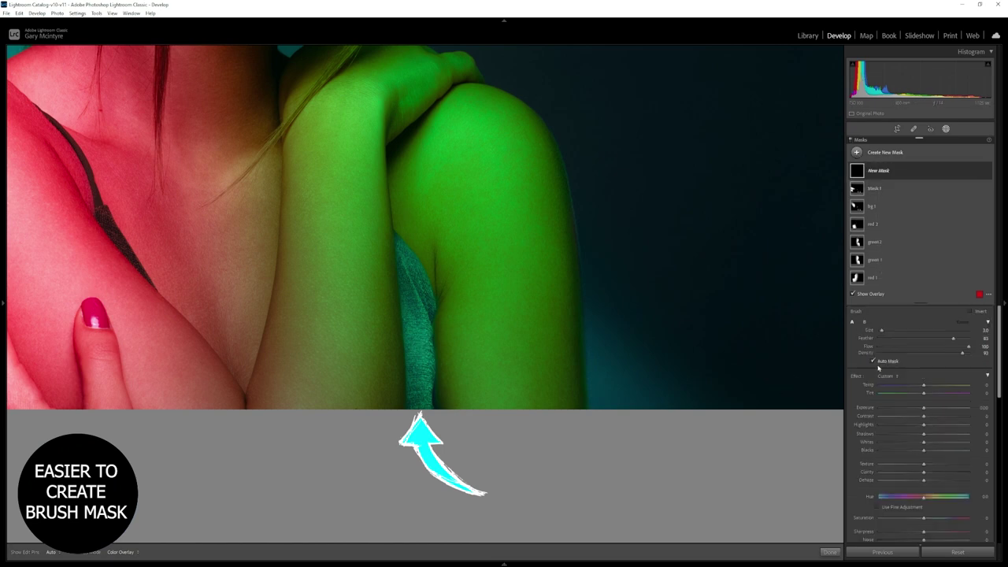
{"action": "mouse_move", "coordinate": [413, 260]}
{"action": "left_mouse_down"}
{"action": "mouse_move", "coordinate": [421, 407]}
{"action": "mouse_move", "coordinate": [396, 236]}
{"action": "mouse_move", "coordinate": [411, 319]}
{"action": "left_mouse_up"}
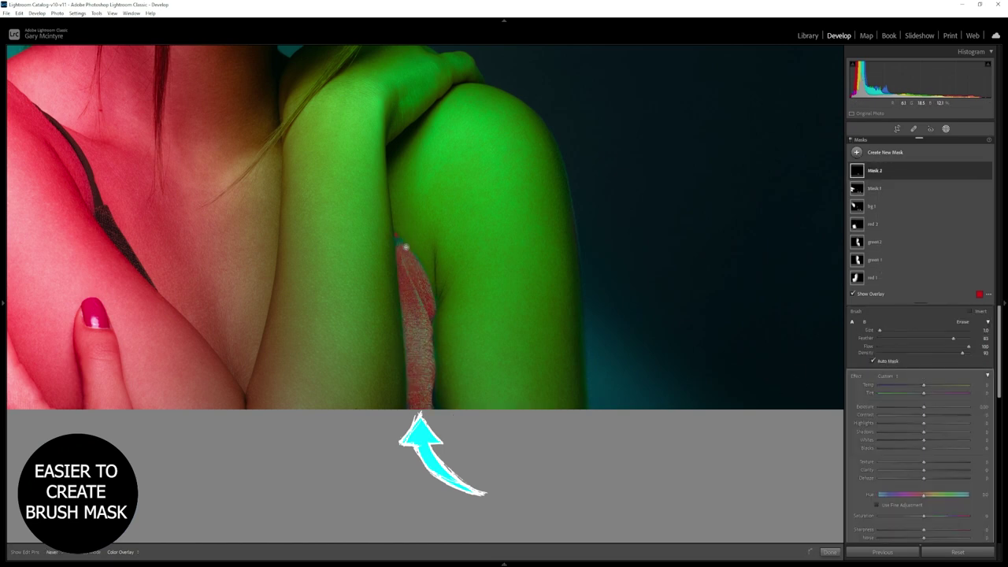
{"action": "key", "text": "o"}
{"action": "key", "text": "z"}
{"action": "left_click_drag", "start_coordinate": [923, 407], "coordinate": [898, 407]}
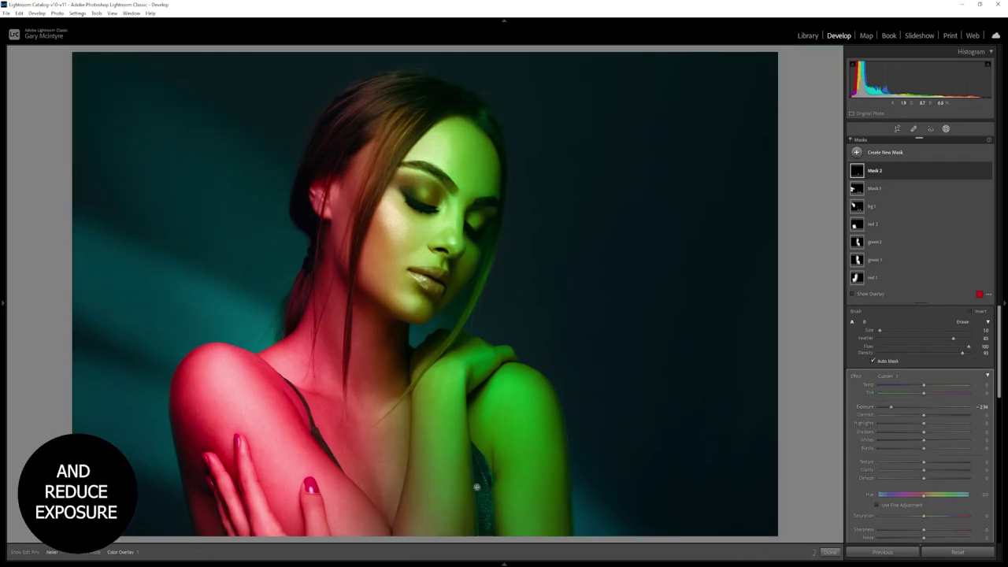
{"action": "key", "text": "Return"}
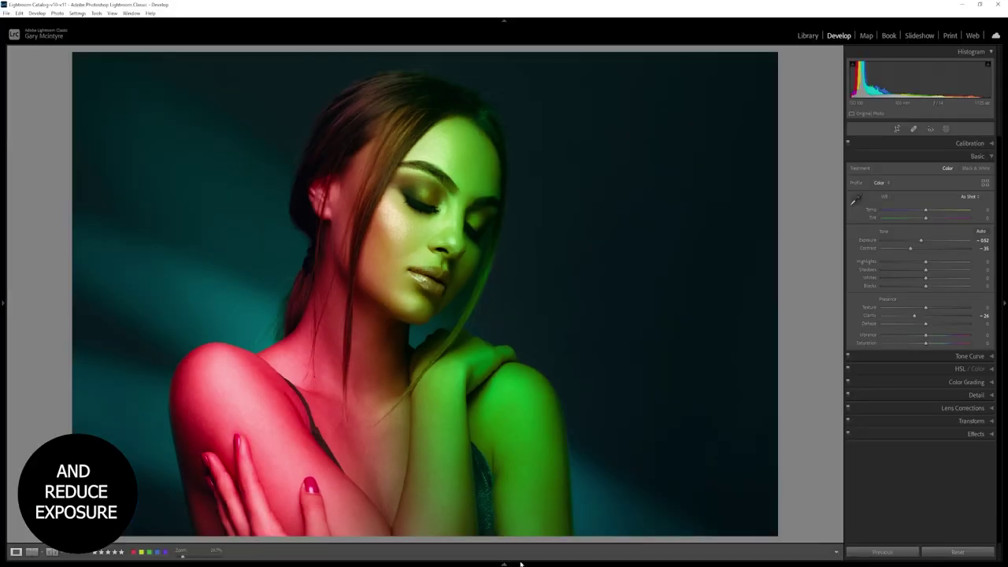
- Float the list of masks beside the photo and inspect the area each mask covers
{"action": "key", "text": "y"}
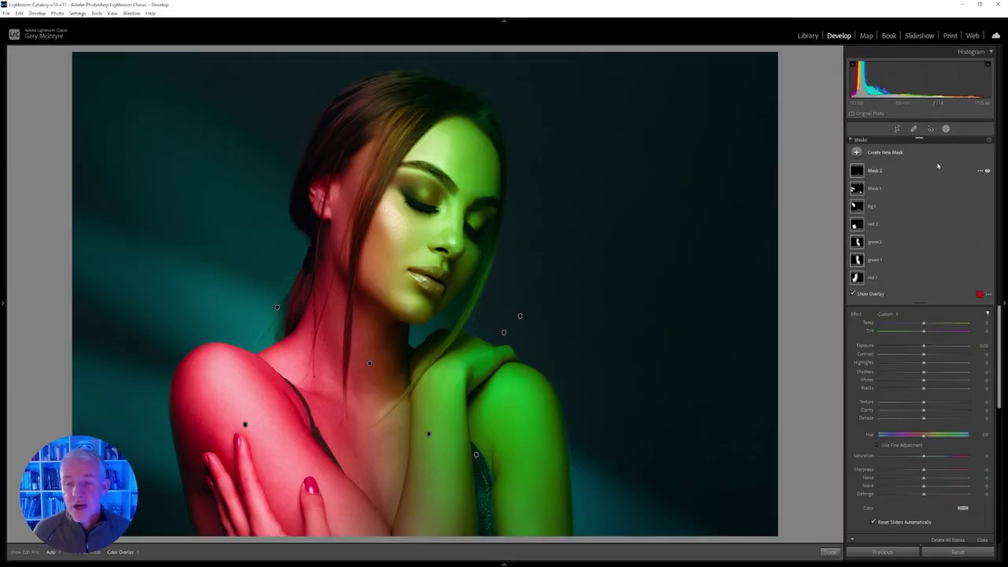
{"action": "left_click_drag", "start_coordinate": [919, 139], "coordinate": [817, 74]}
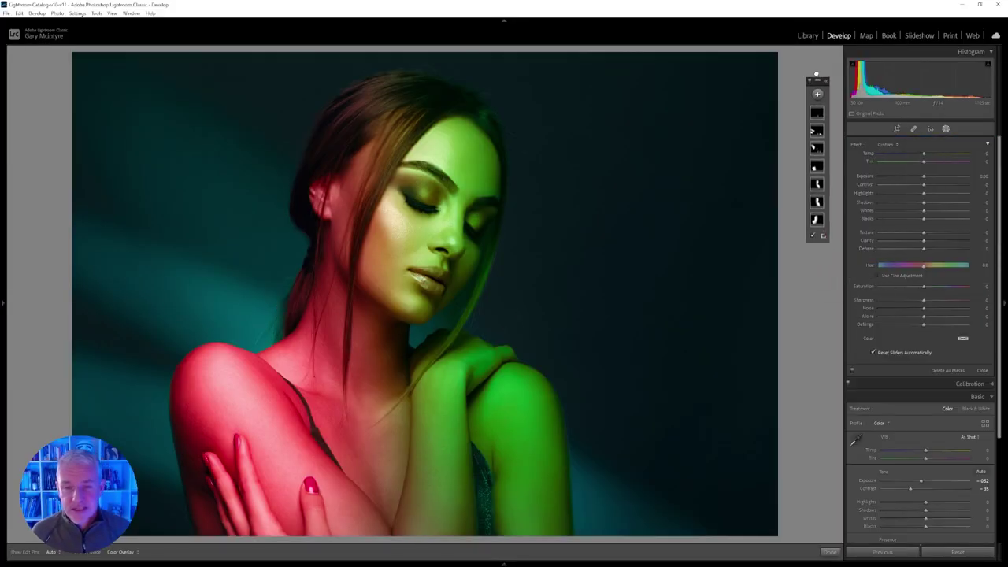
{"action": "left_click", "coordinate": [819, 149]}
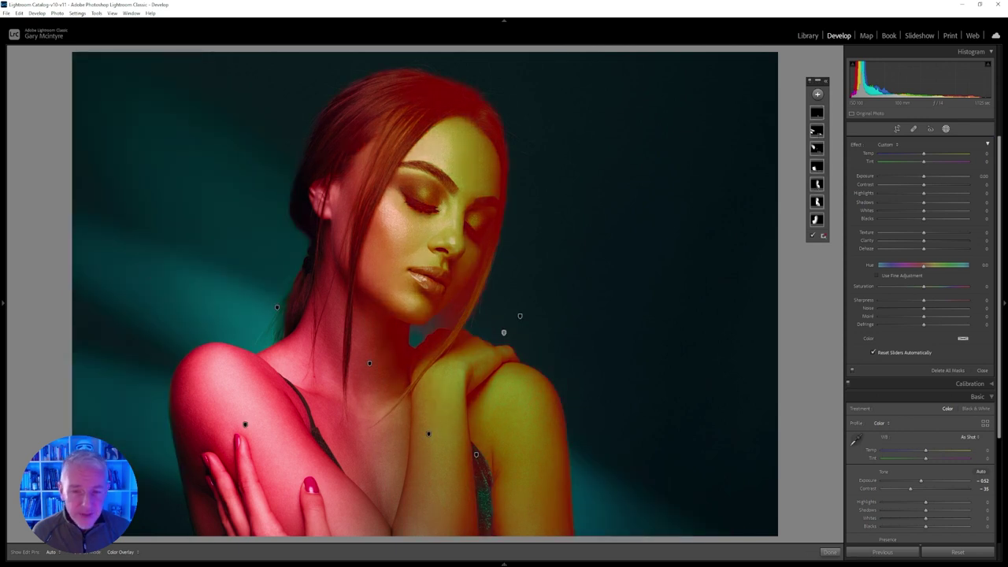
{"action": "mouse_move", "coordinate": [817, 221]}
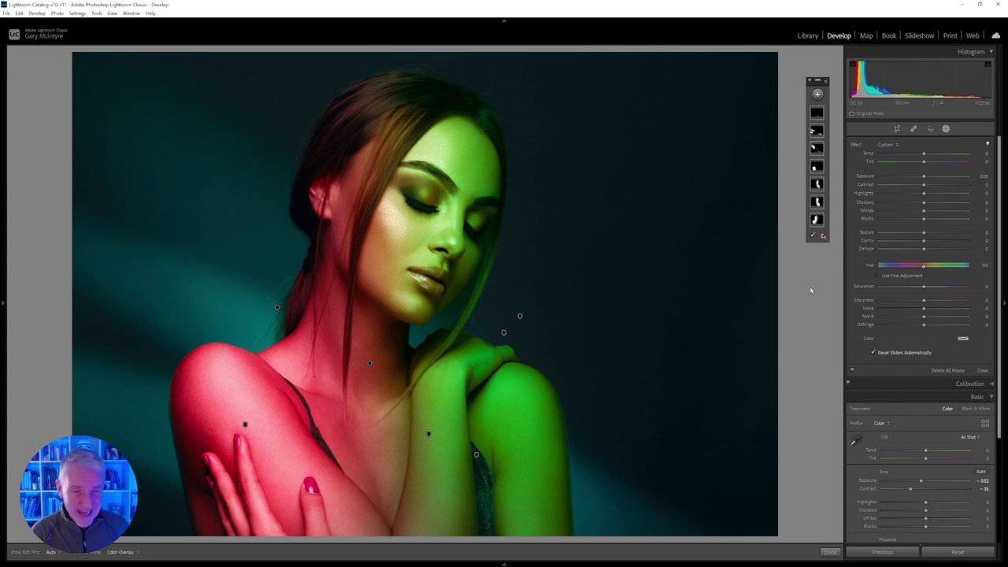
- Compare the portrait before and after side by side, and view the finished image full screen
{"action": "key", "text": "y"}
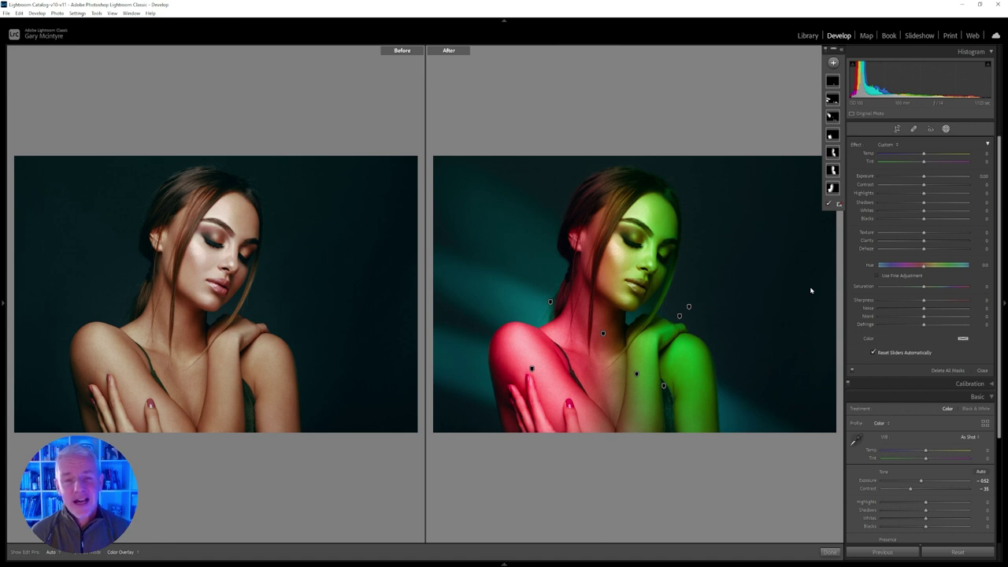
{"action": "key", "text": "y"}
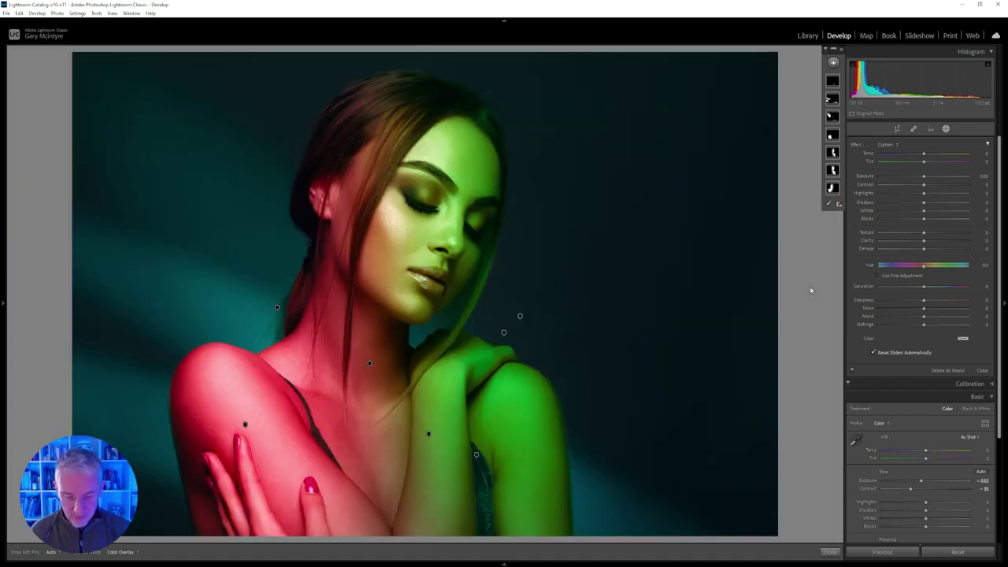
{"action": "key", "text": "f"}
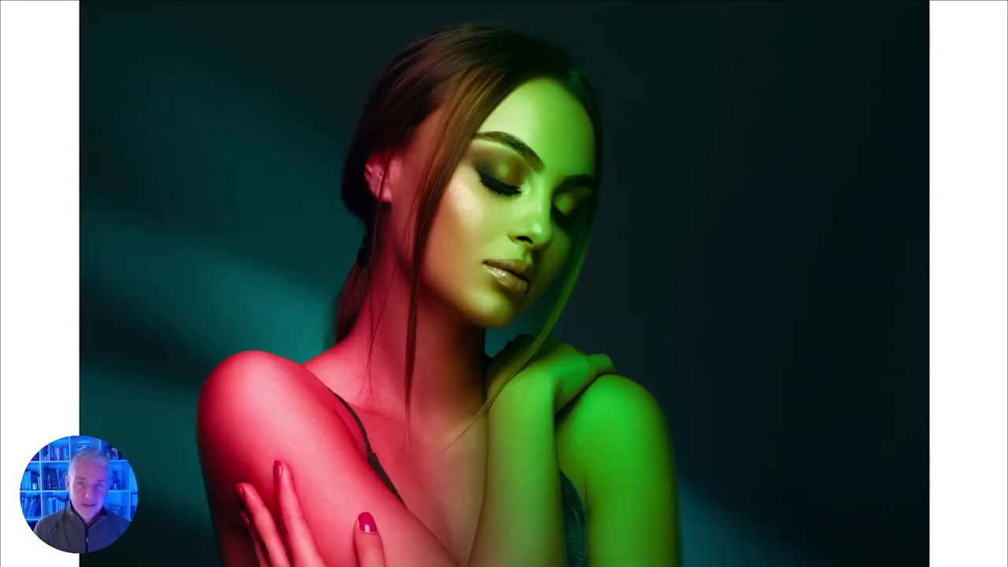